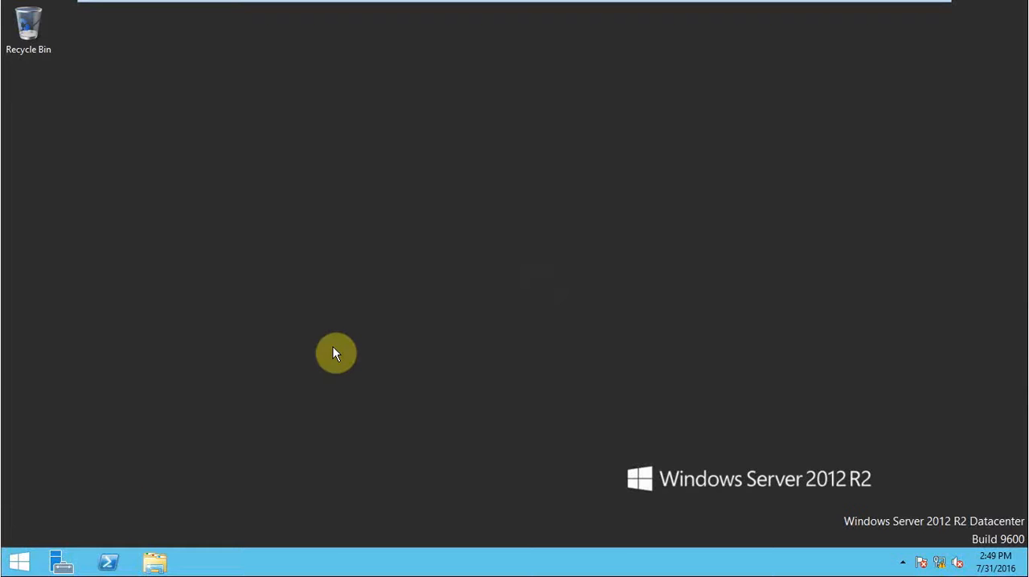
Open Active Directory Users and Computers from a maximized Administrative Tools window.
key(super)
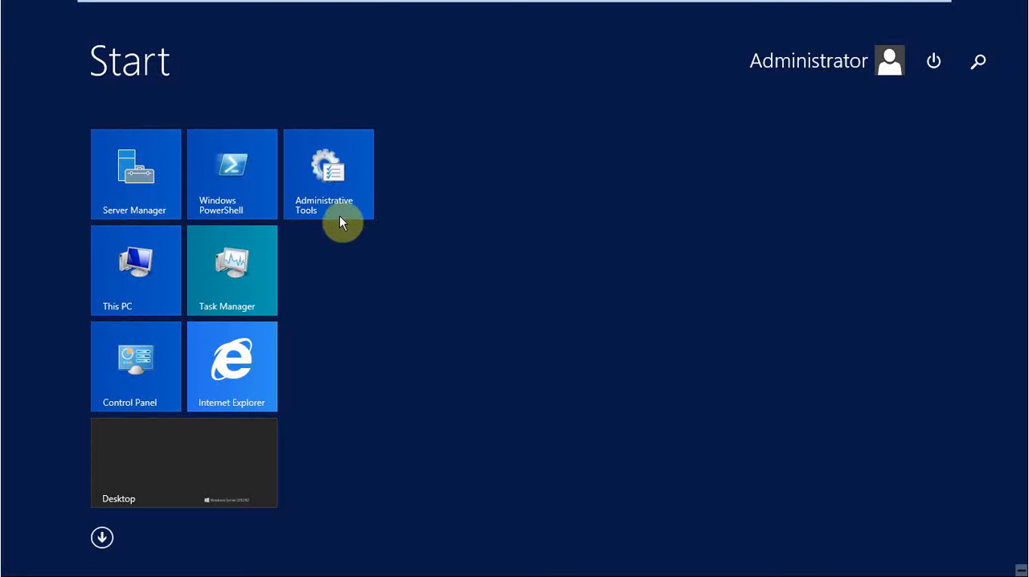
click(342, 200)
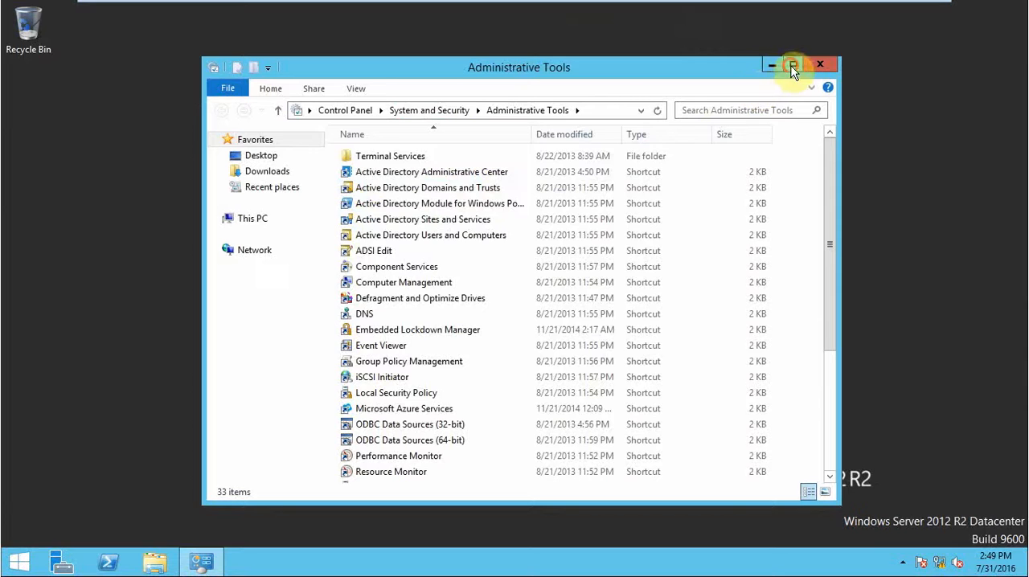
click(792, 63)
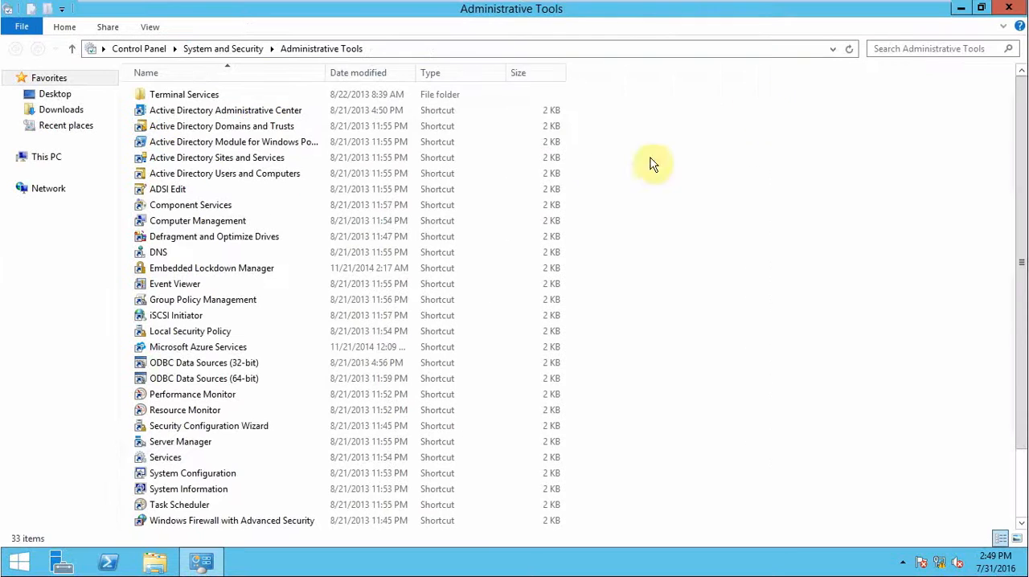
click(250, 174)
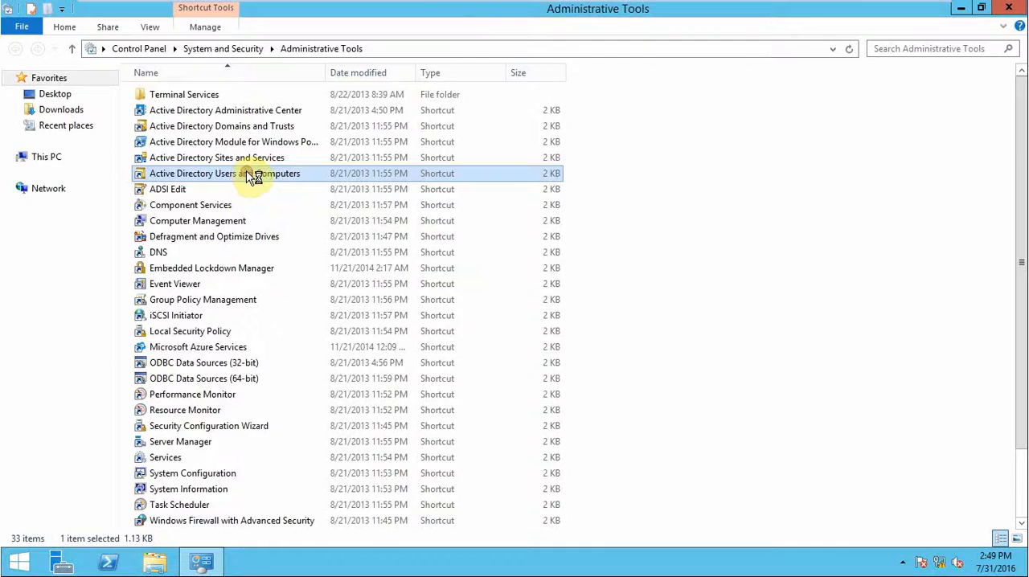
double_click(249, 173)
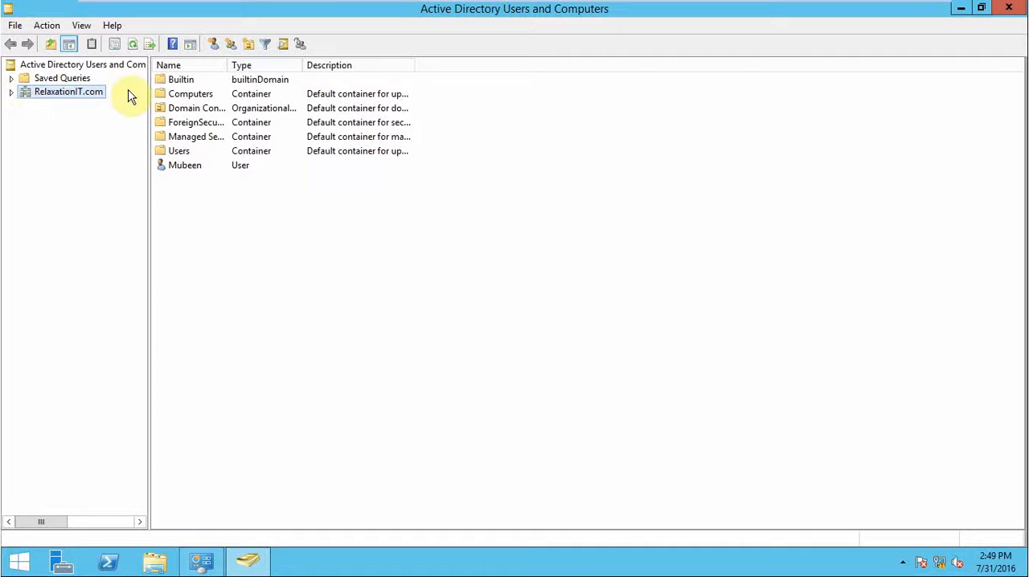
Start a new user in the RelaxationIT.com domain with user1 as both first name and logon name, and continue to the password settings.
right_click(74, 88)
mouse_move(178, 206)
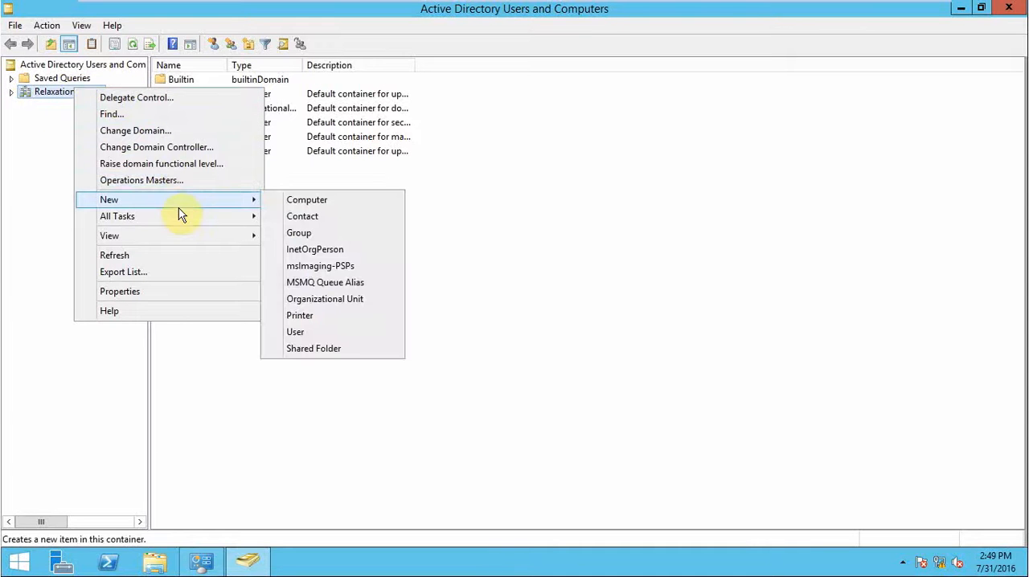
click(307, 336)
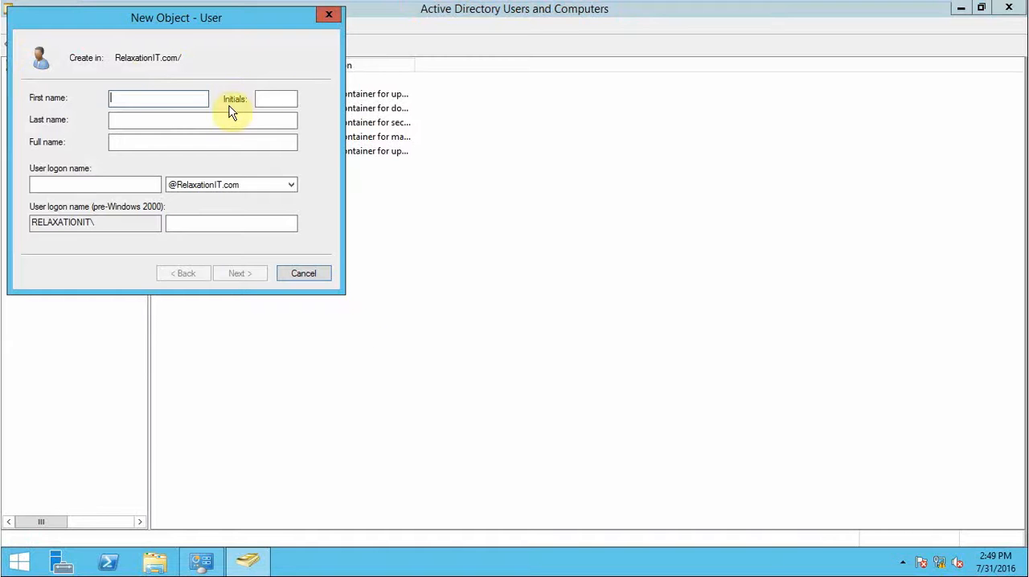
text(user1)
click(81, 184)
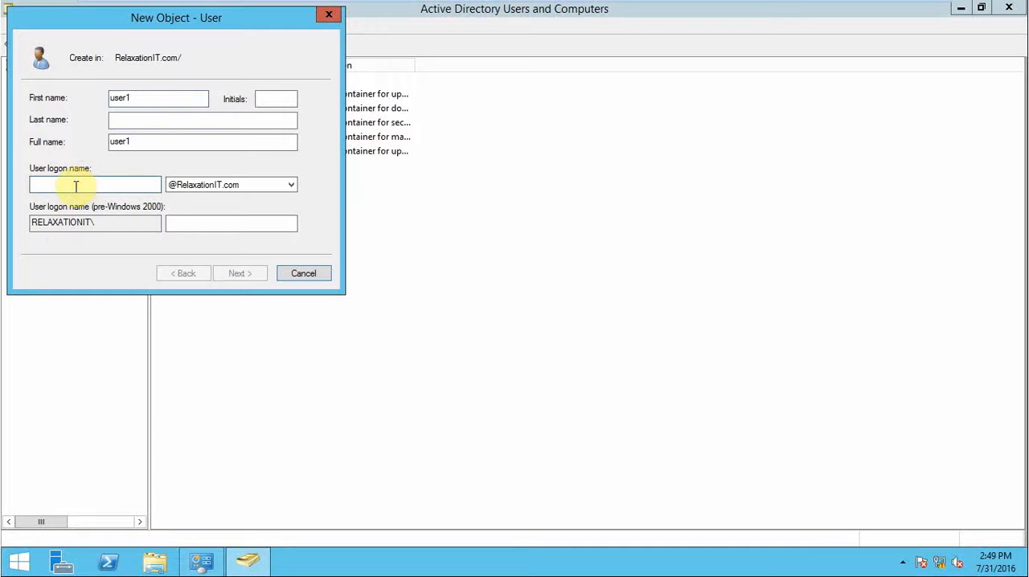
text(user1)
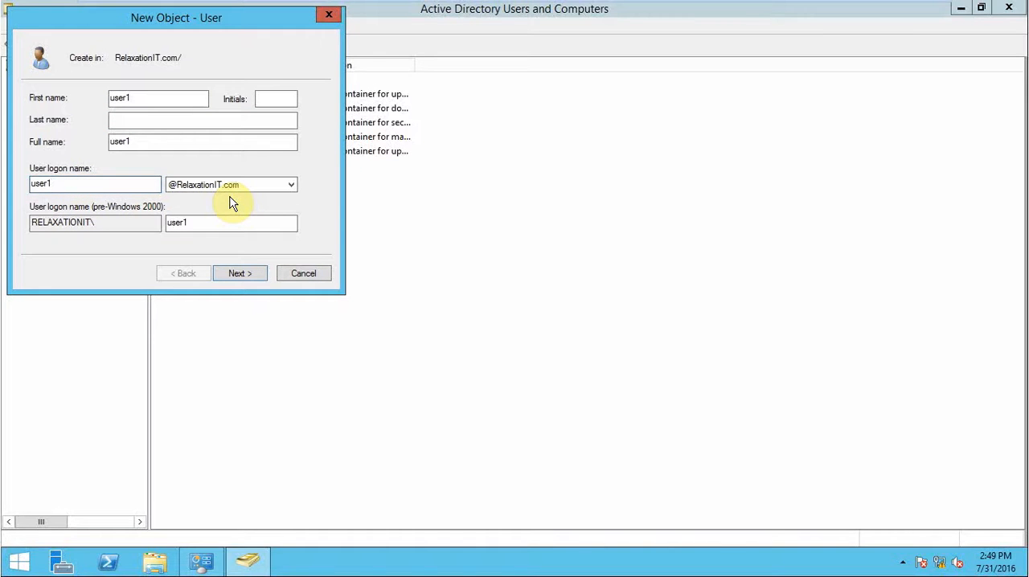
click(230, 280)
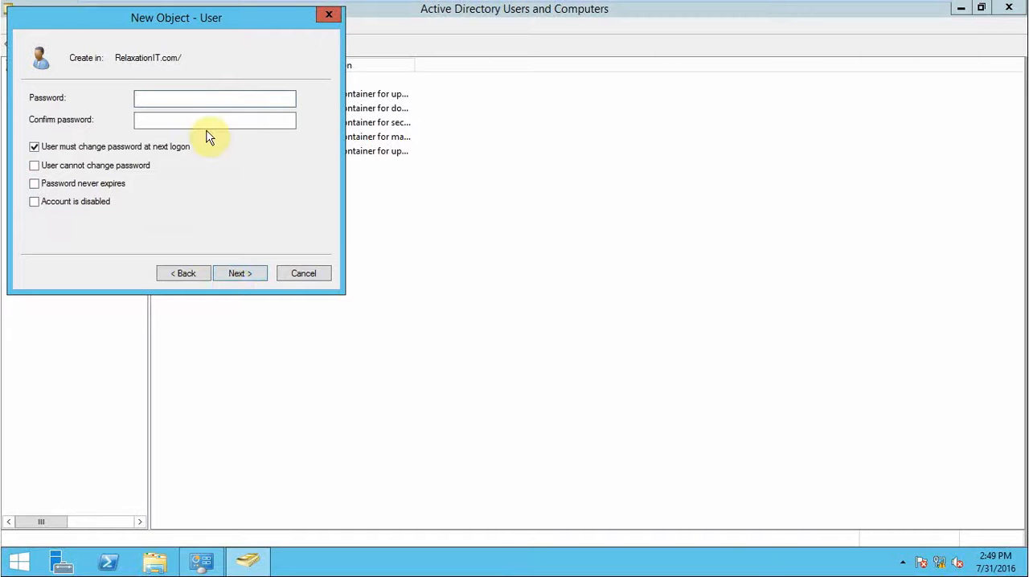
Enter and confirm the password for the new user1 account.
text(•••••••)
key(Tab)
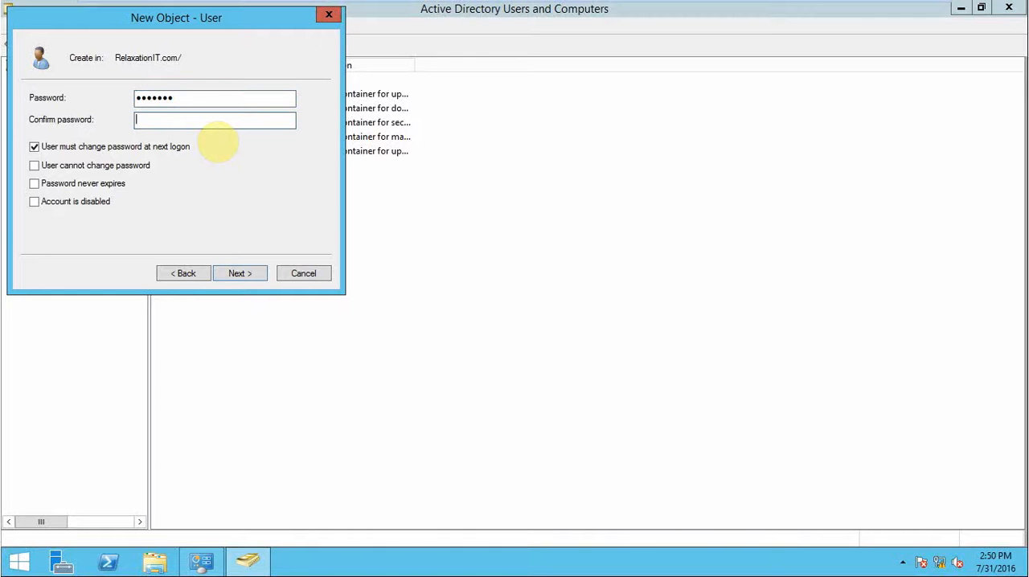
text(•••••••)
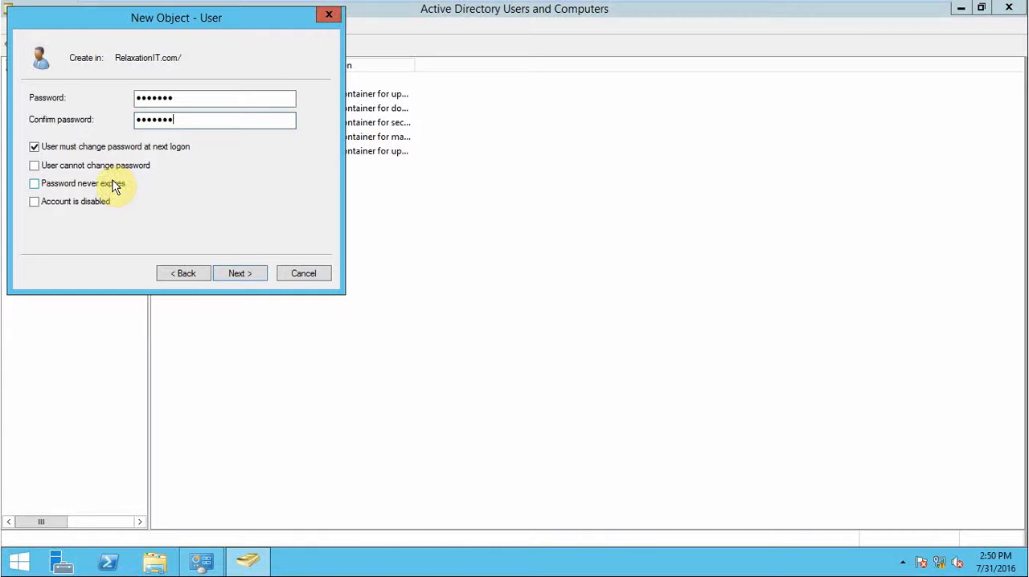
Turn off the forced password change at next logon, enable "User cannot change password" and "Password never expires", and finish creating user1.
click(36, 152)
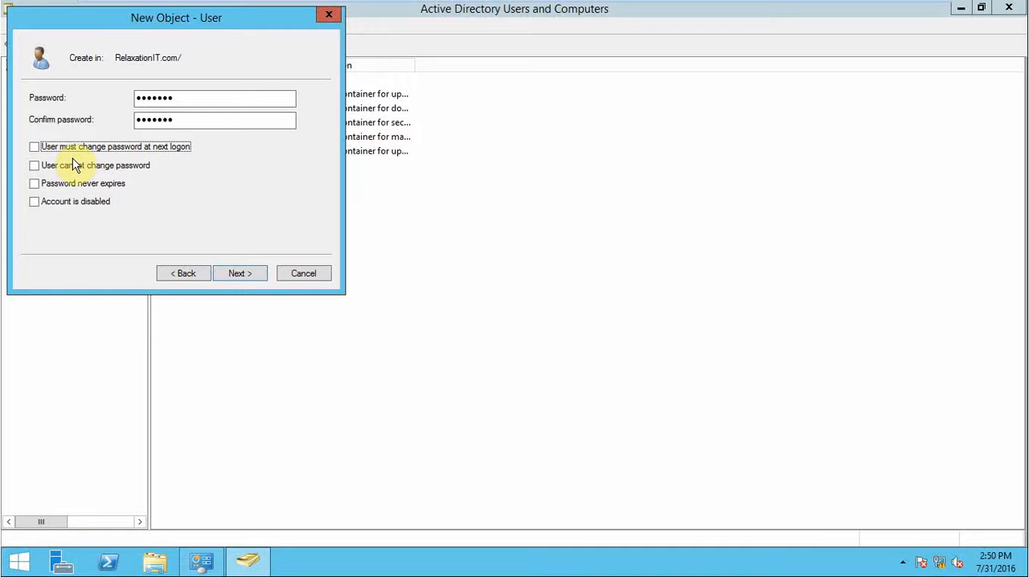
click(34, 166)
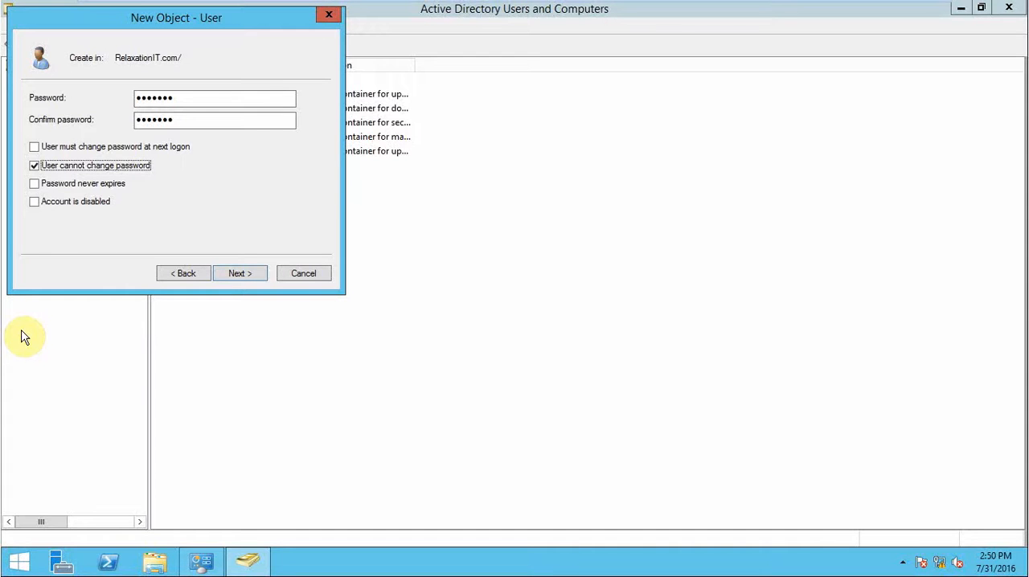
click(35, 186)
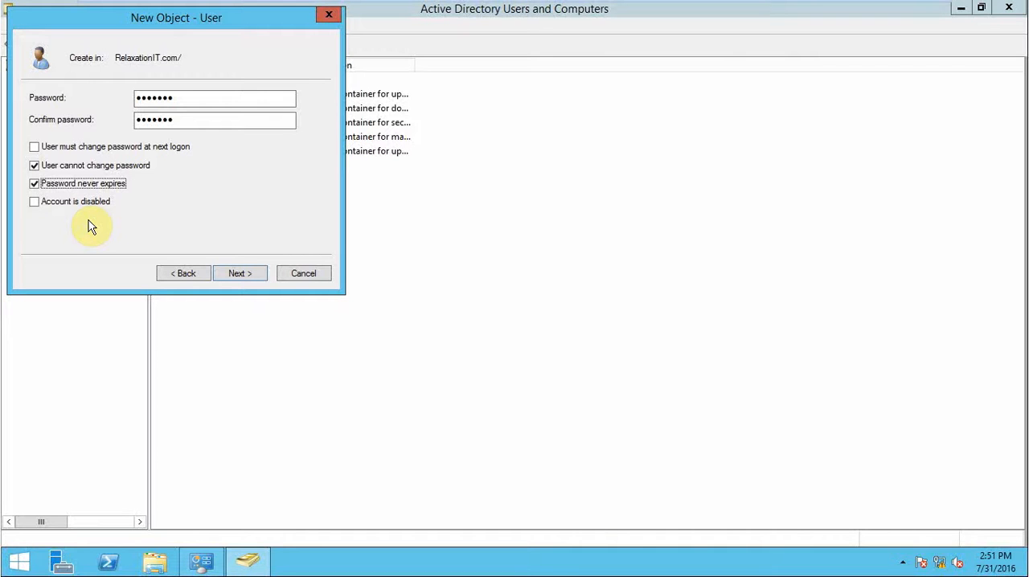
click(237, 273)
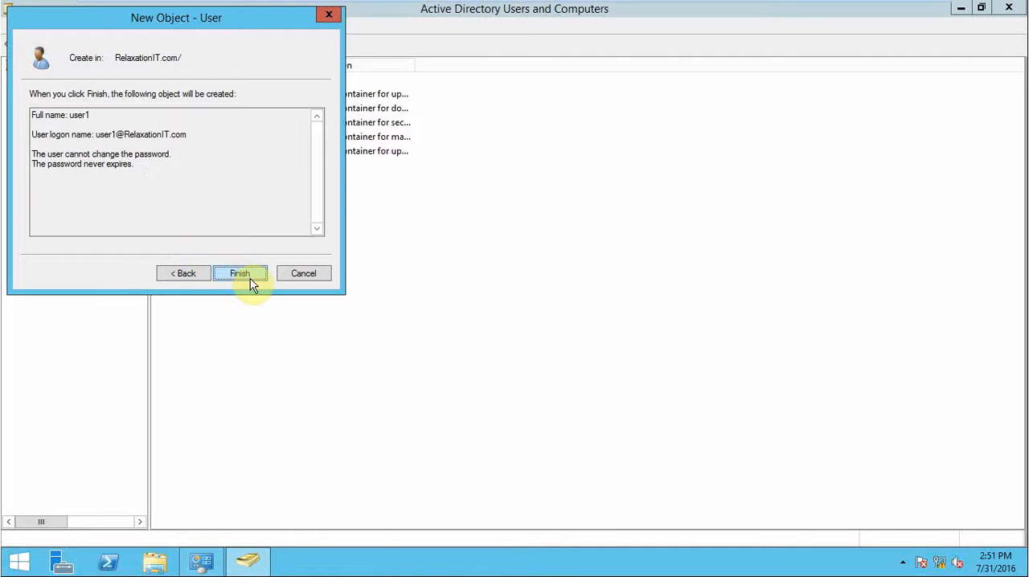
click(246, 275)
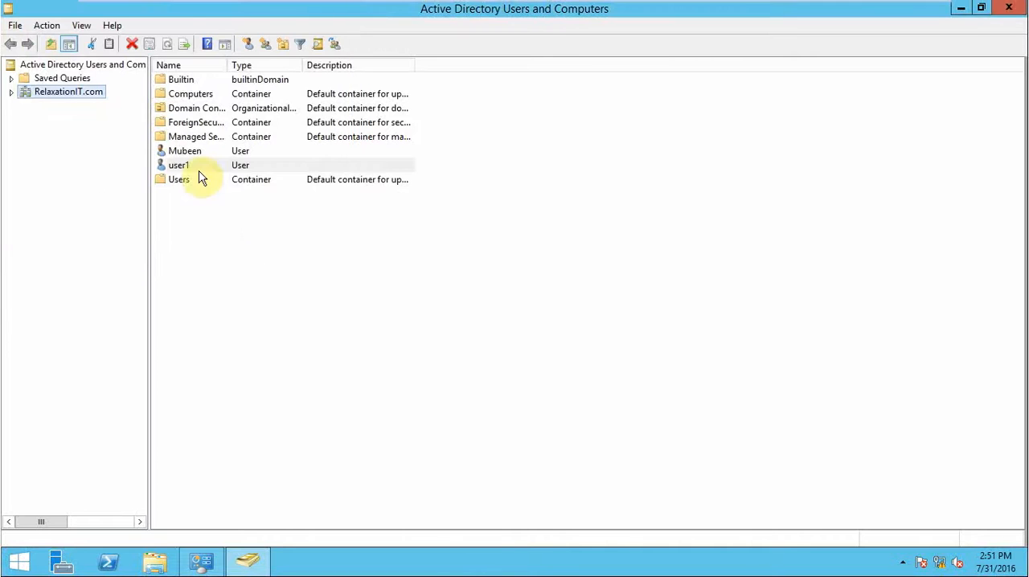
click(162, 166)
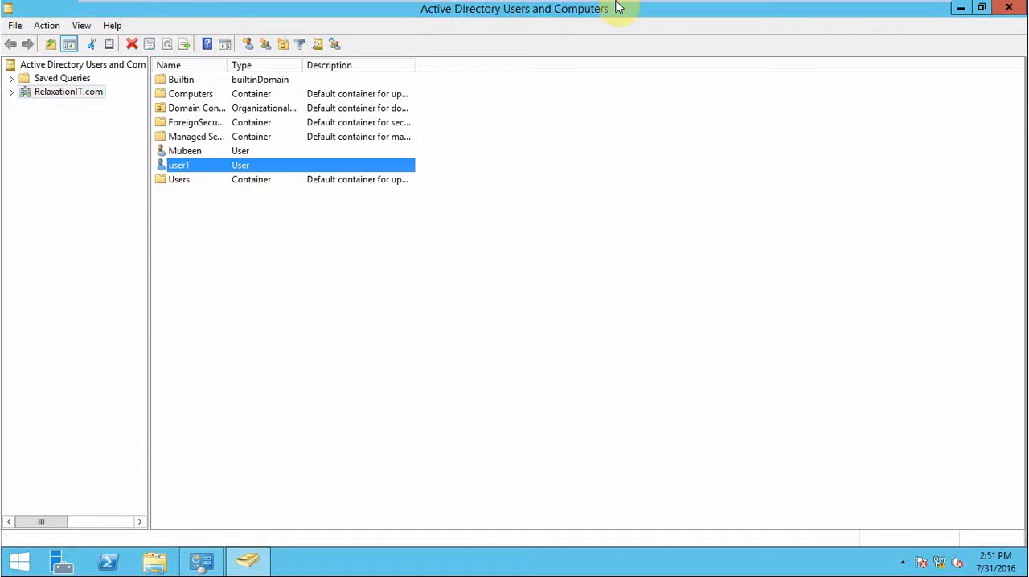
Switch to the CLient Win 7 virtual machine, unlock its logon screen and choose to log on as another user.
mouse_move(615, 11)
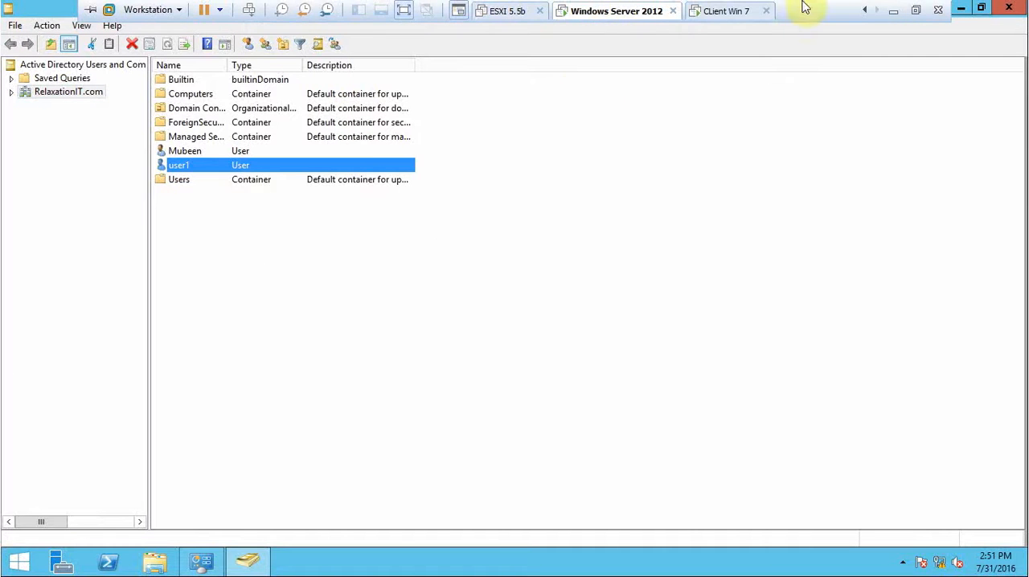
click(720, 11)
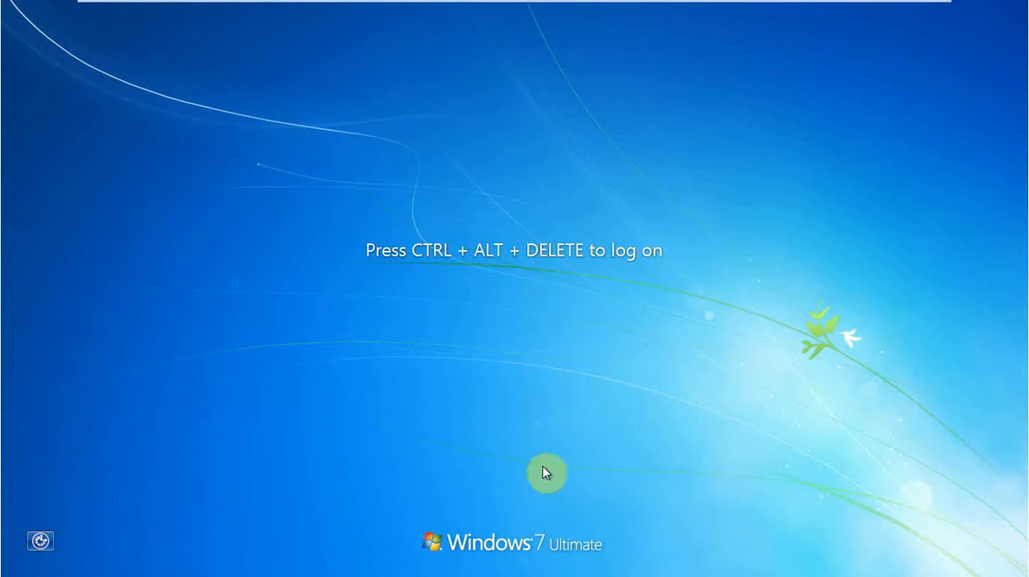
mouse_move(498, 4)
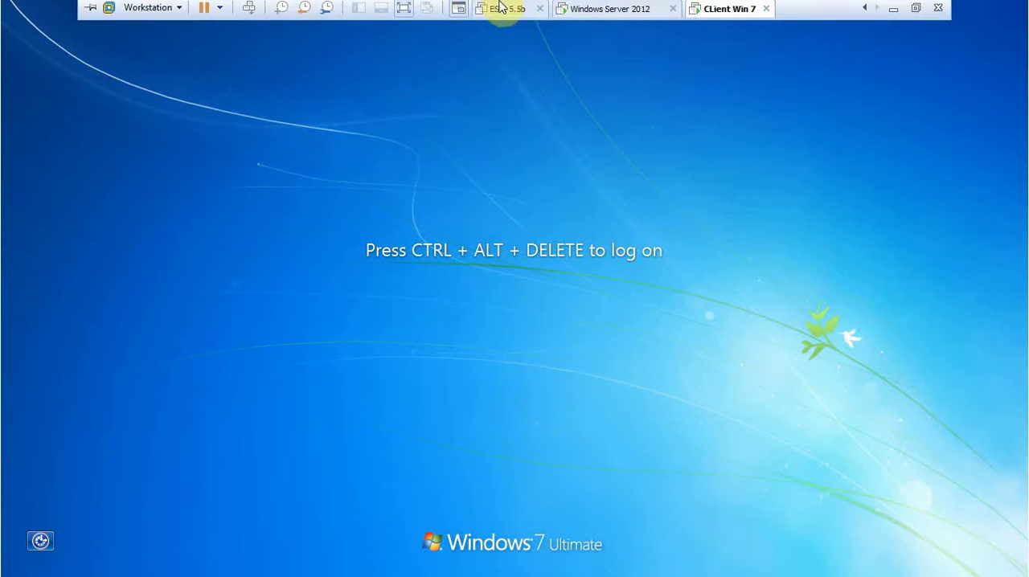
click(248, 10)
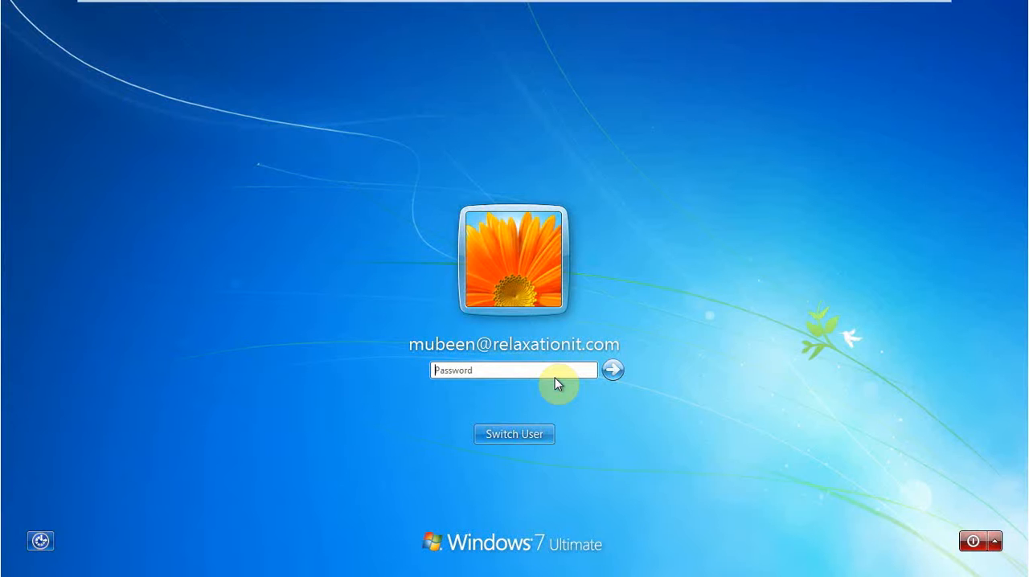
click(528, 433)
click(582, 327)
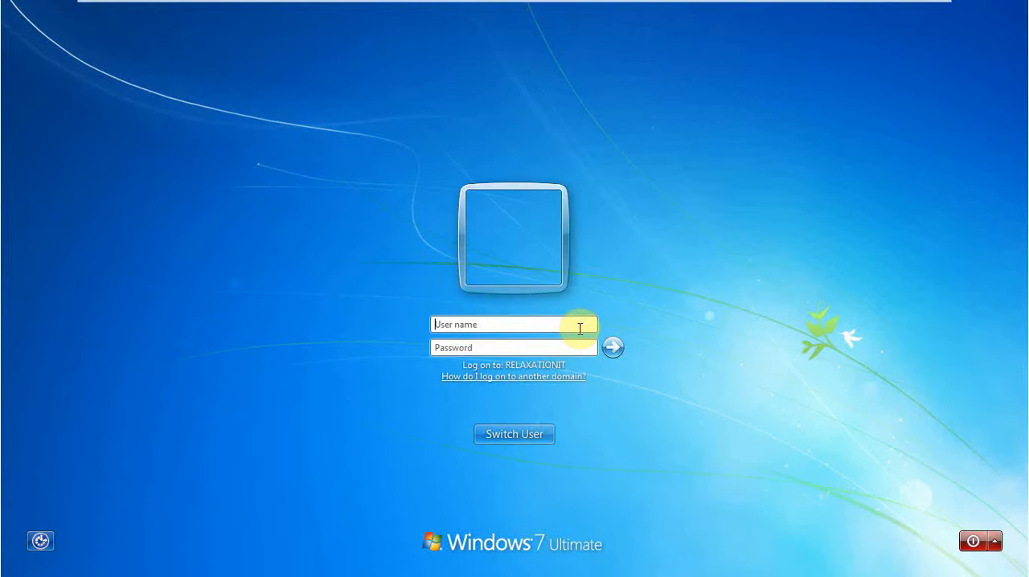
Enter user1's full logon name for the relaxationit.com domain as the user name.
text(user1)
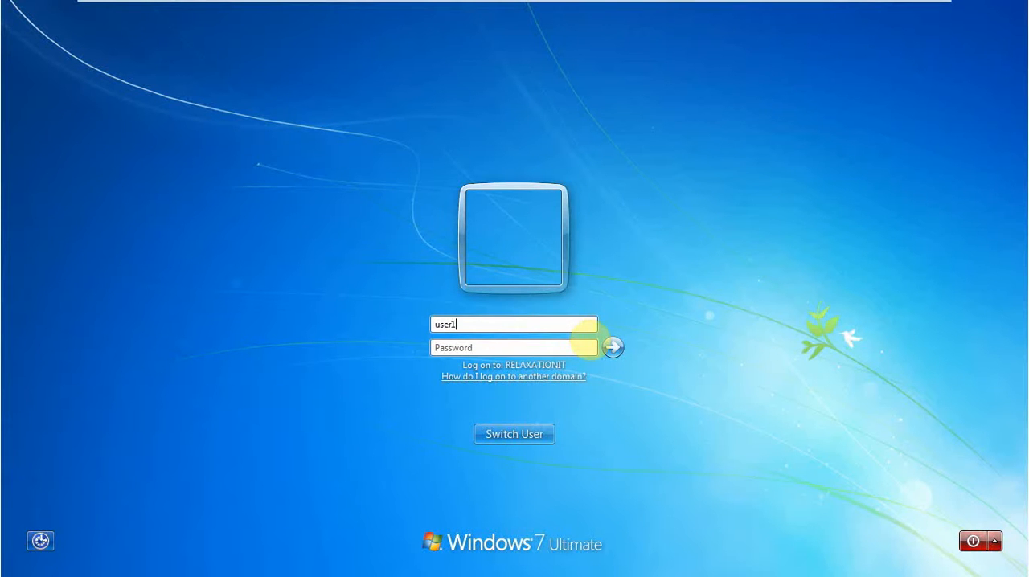
text(@re)
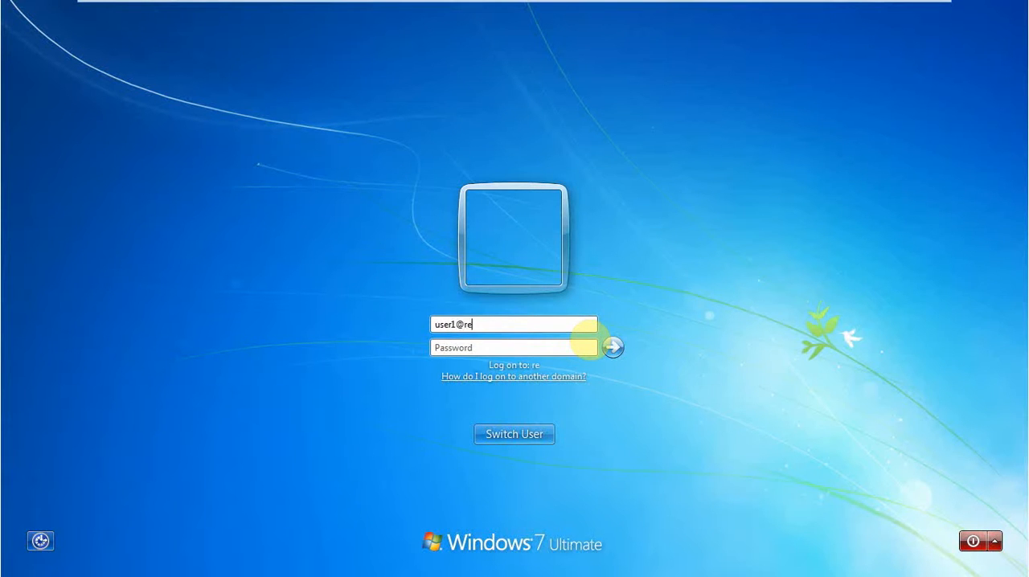
text(laxation)
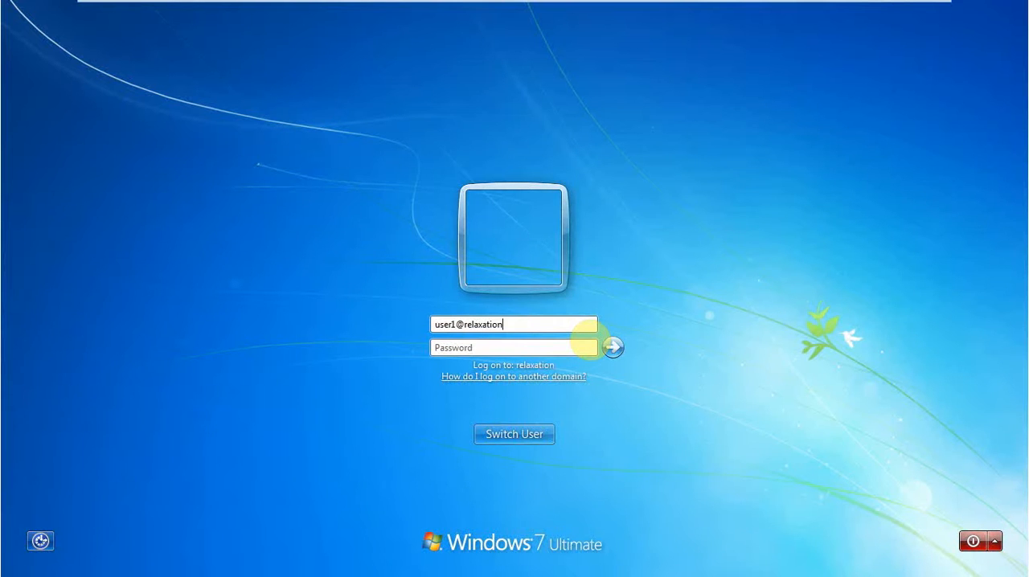
text(it.com)
Enter user1's account password and log on to the Windows 7 client.
click(545, 348)
text(******)
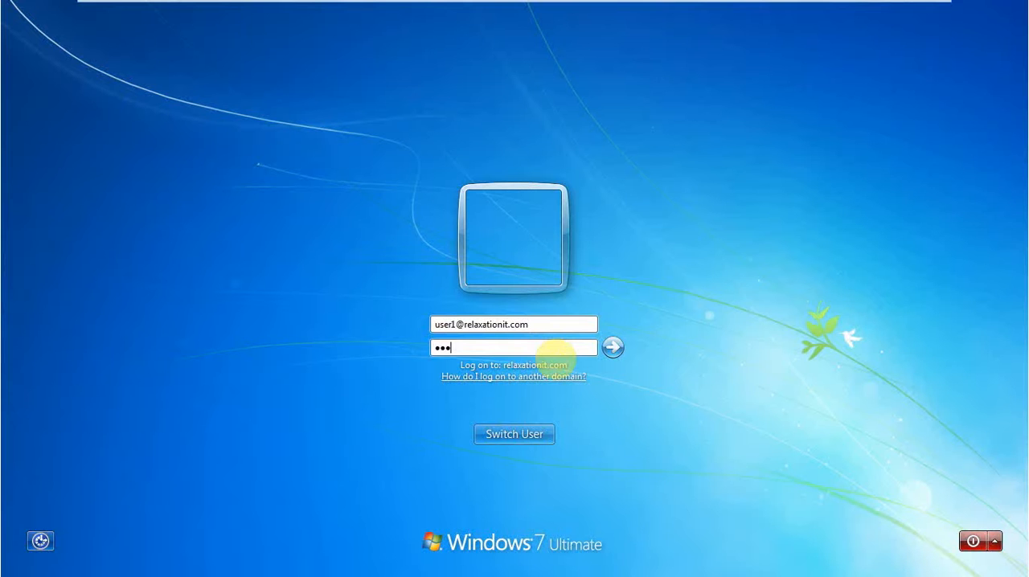
text(*)
key(Return)
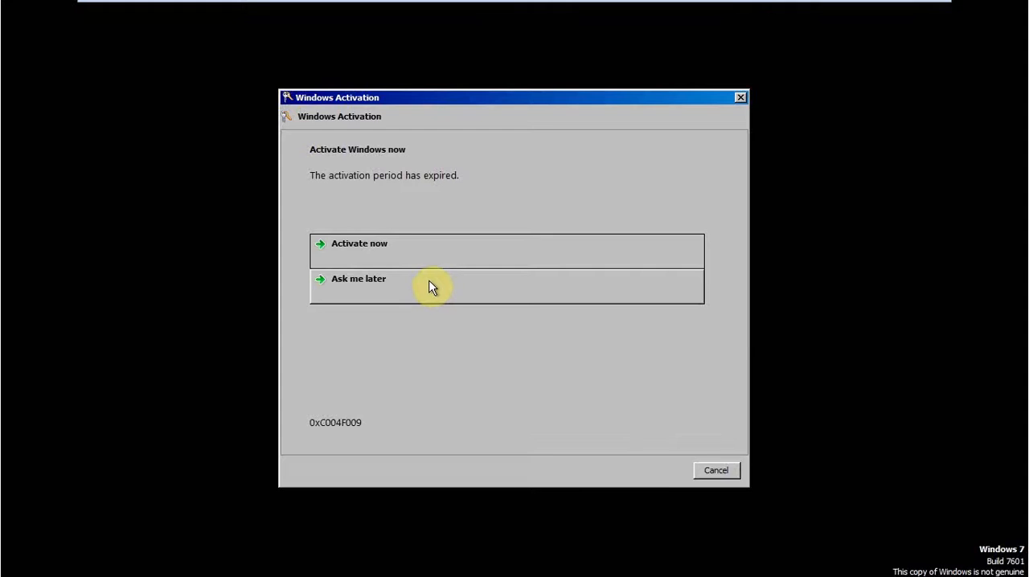
Dismiss the Windows activation dialog and the VMware Tools log-off request, and check which account is logged on.
click(430, 287)
click(714, 473)
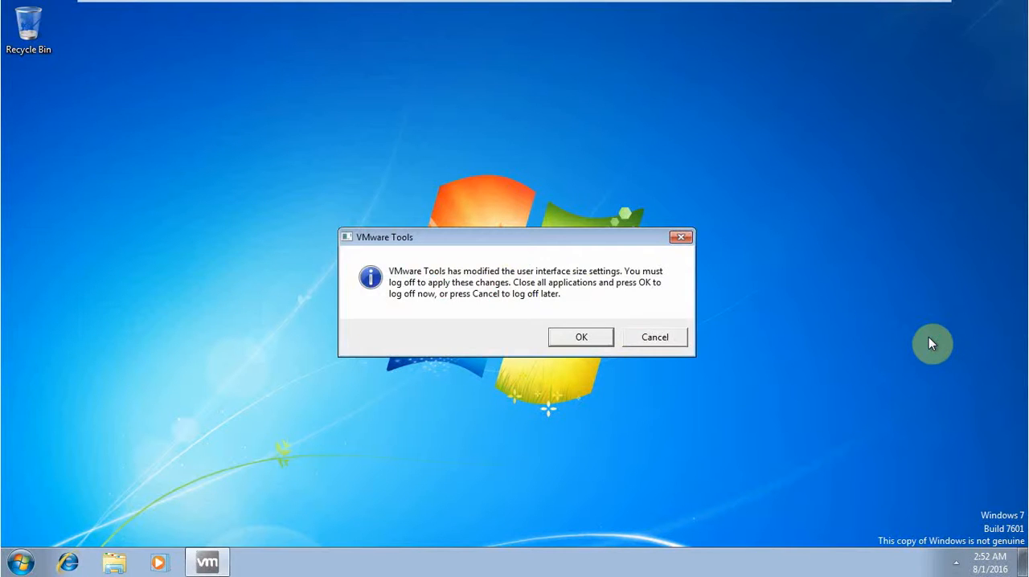
click(661, 337)
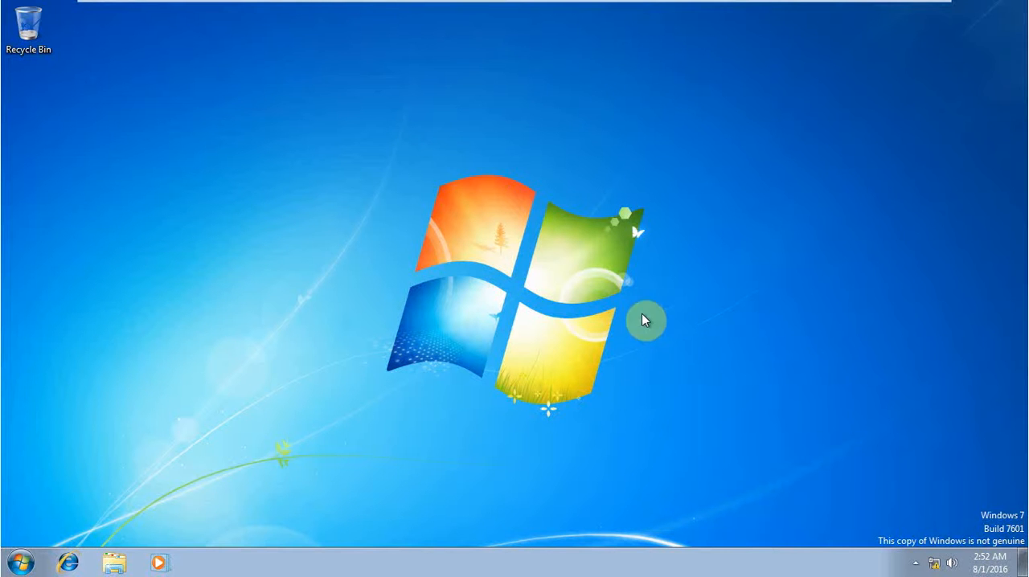
click(20, 563)
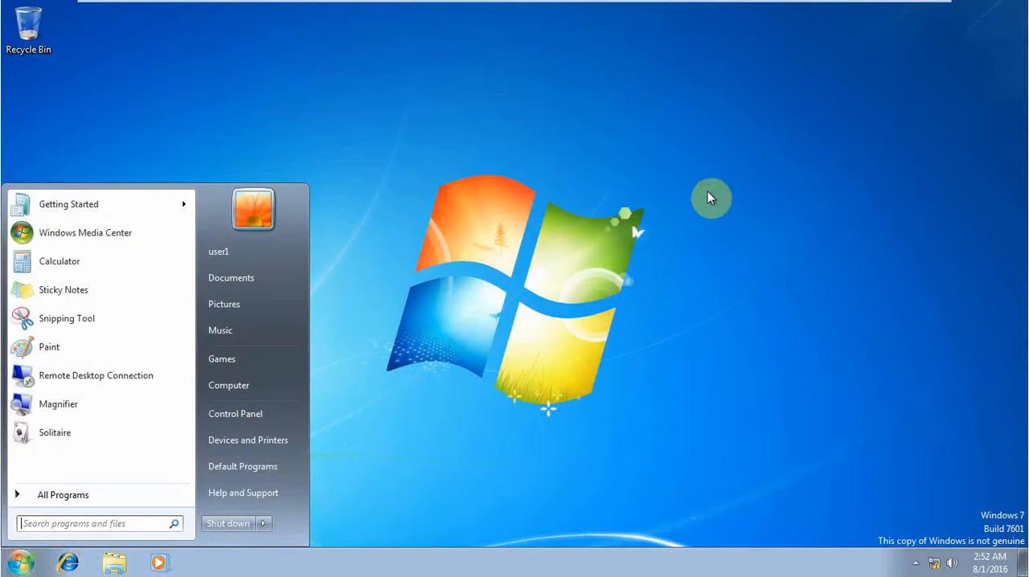
click(708, 195)
Switch back to the Windows Server 2012 virtual machine and expand the RelaxationIT.com domain to show its containers.
mouse_move(753, 7)
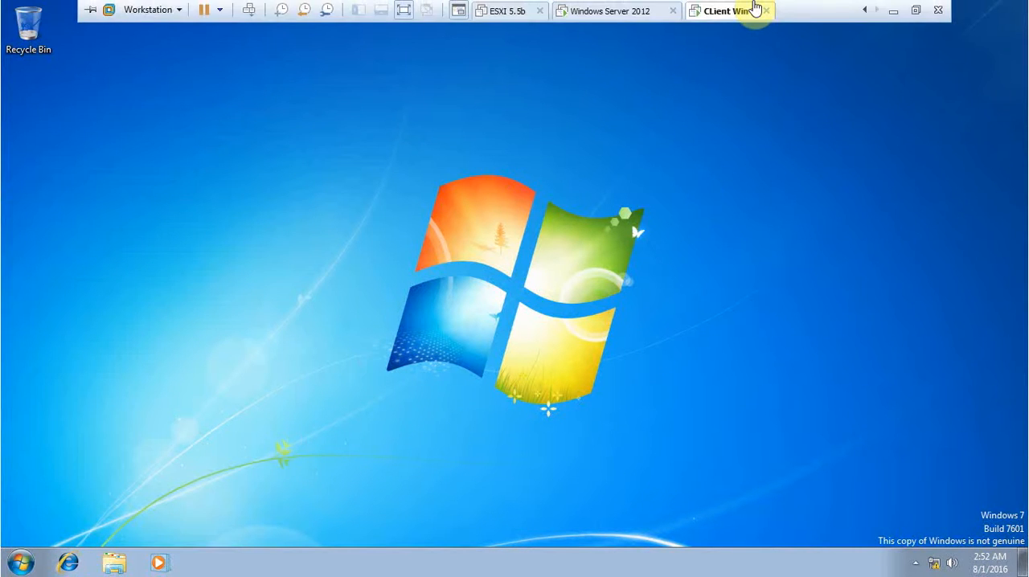
click(601, 13)
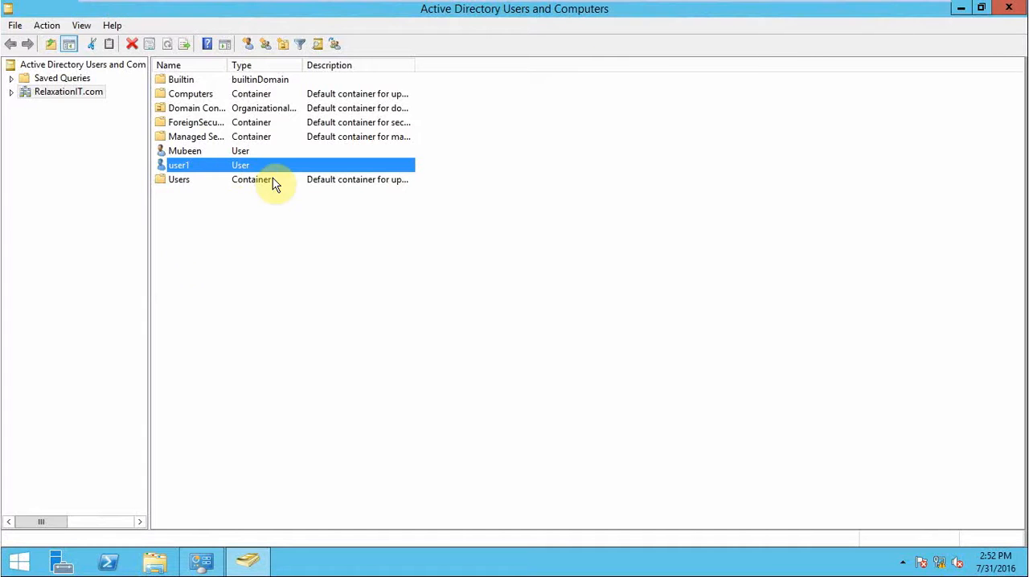
click(9, 92)
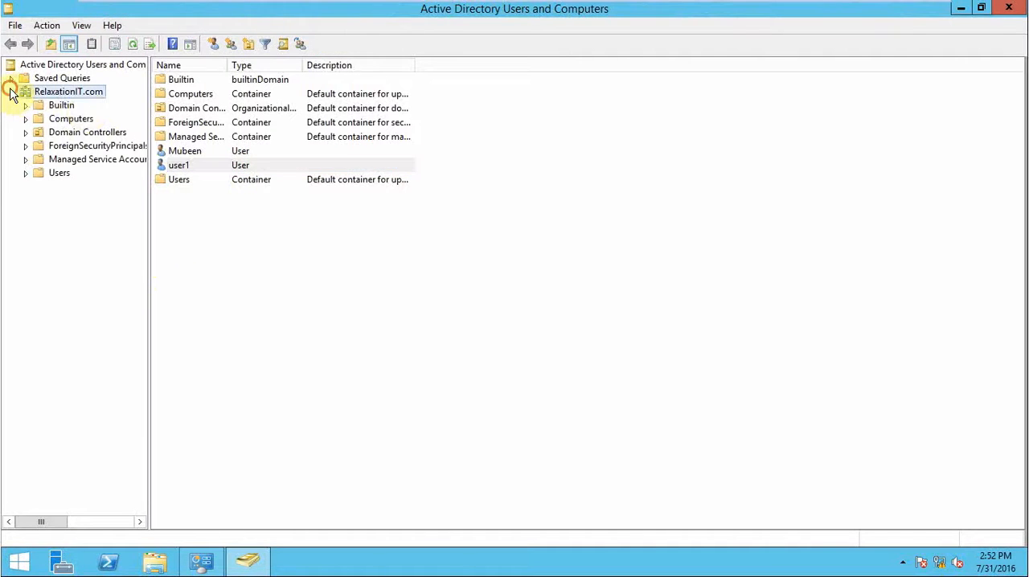
Open the domain's Computers container to view the computer accounts it holds.
click(73, 119)
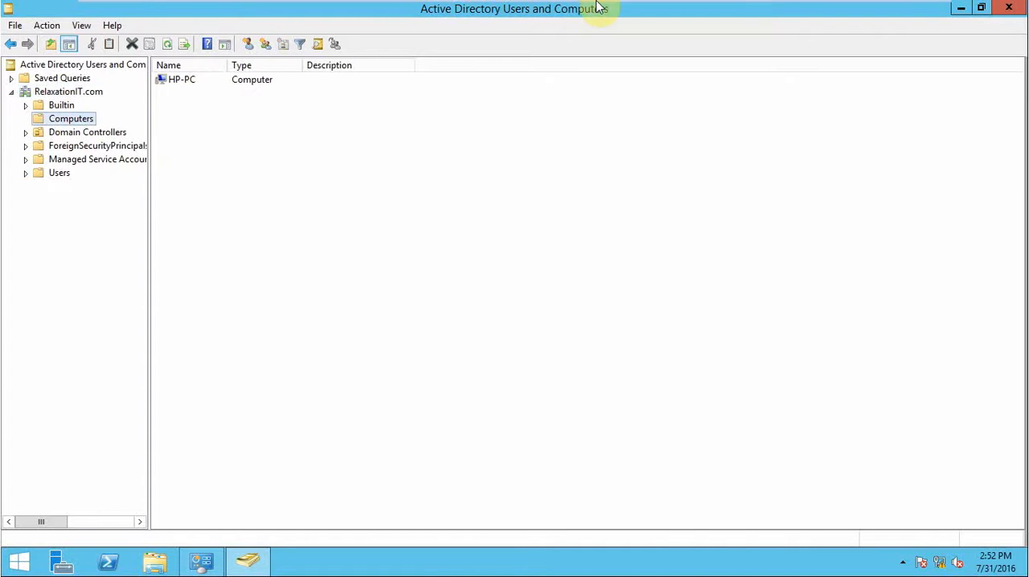
mouse_move(601, 4)
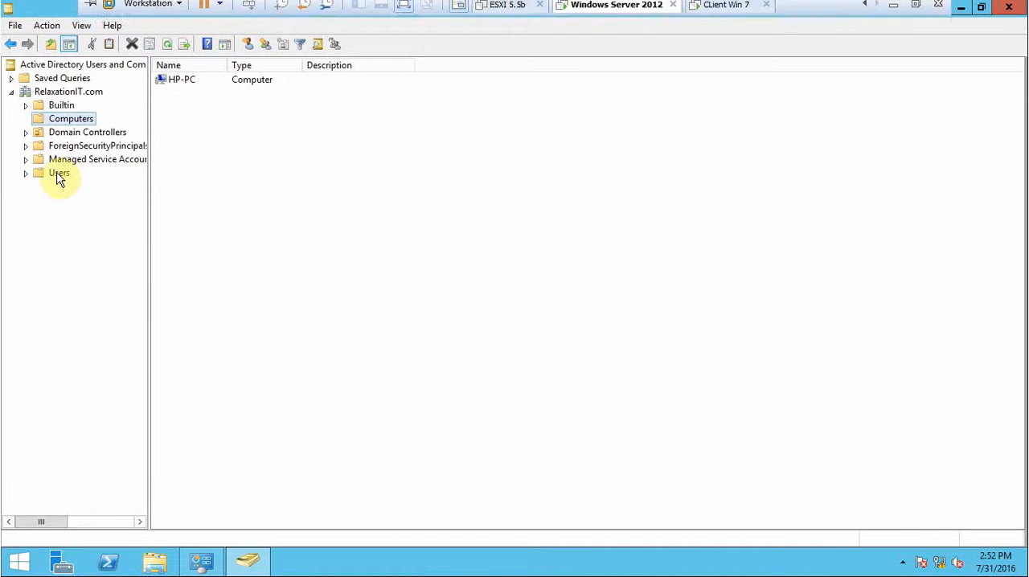
Create an organizational unit named sales directly under the RelaxationIT.com domain and select it in the tree.
click(59, 94)
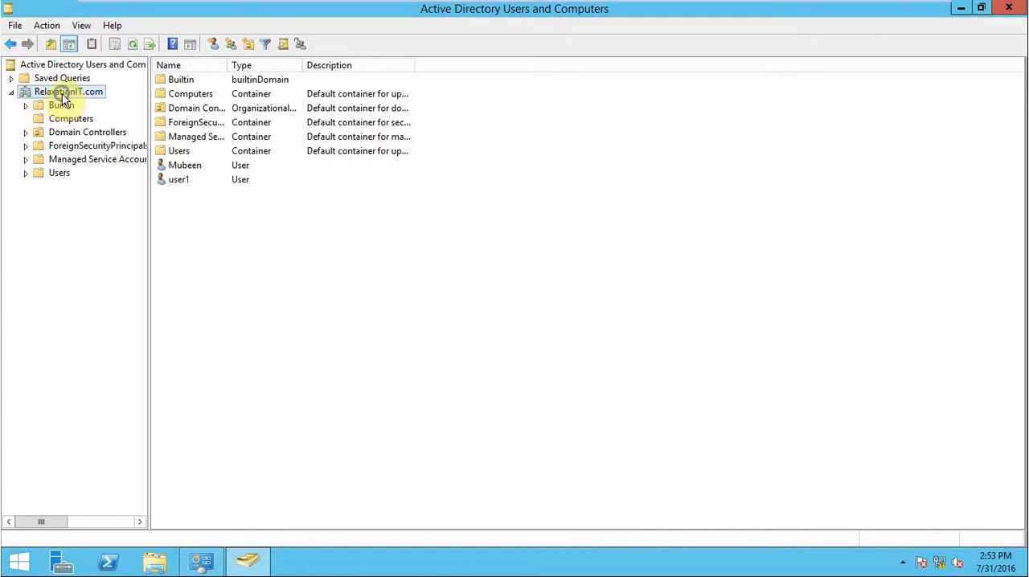
right_click(62, 97)
mouse_move(155, 205)
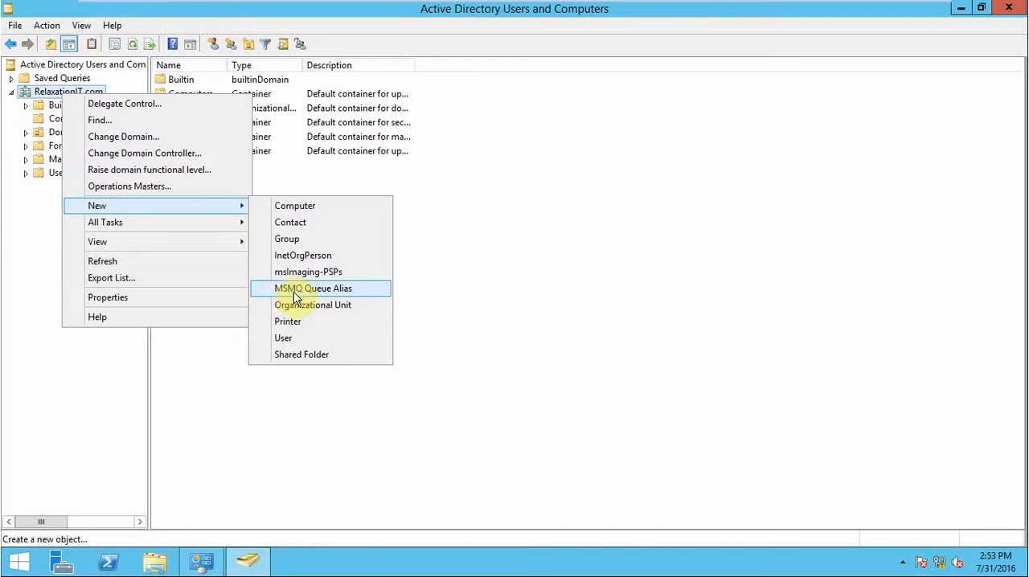
click(316, 311)
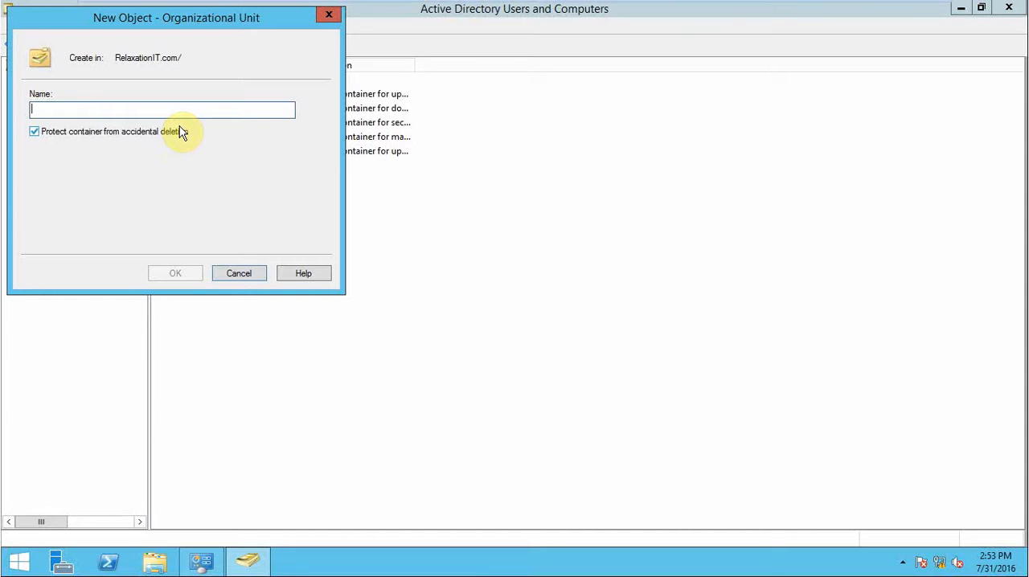
text(sales)
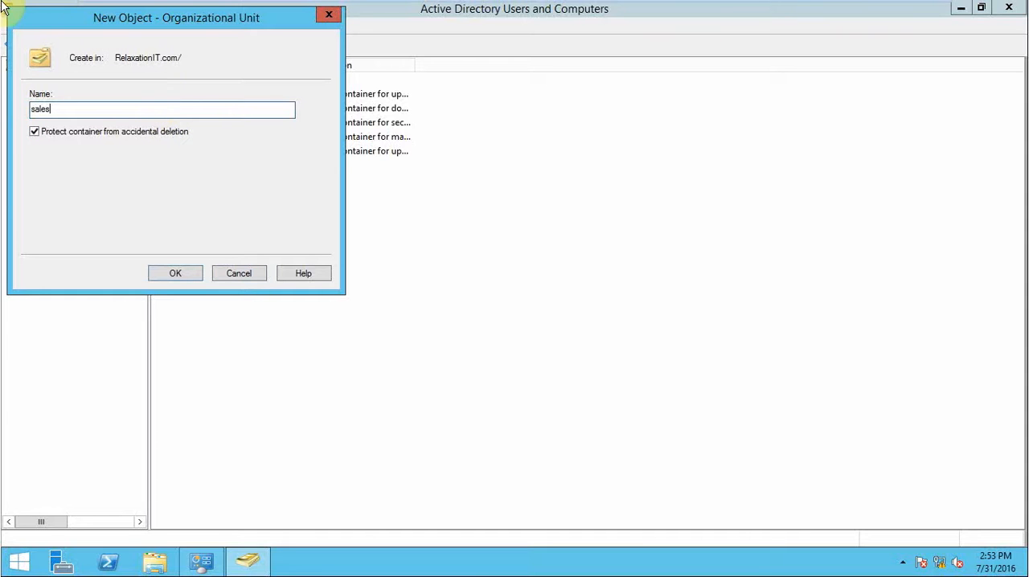
drag(150, 30, 356, 94)
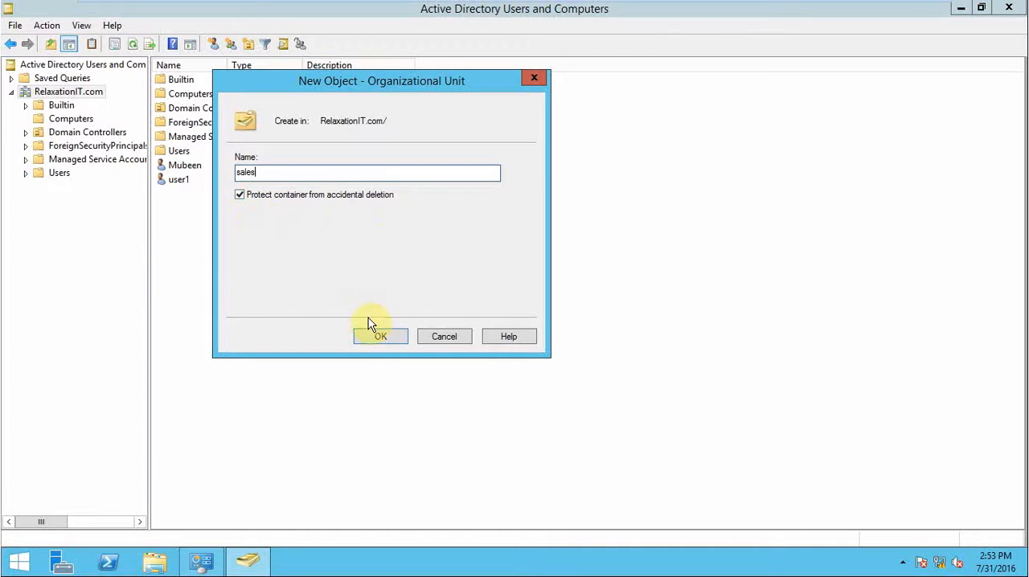
click(372, 339)
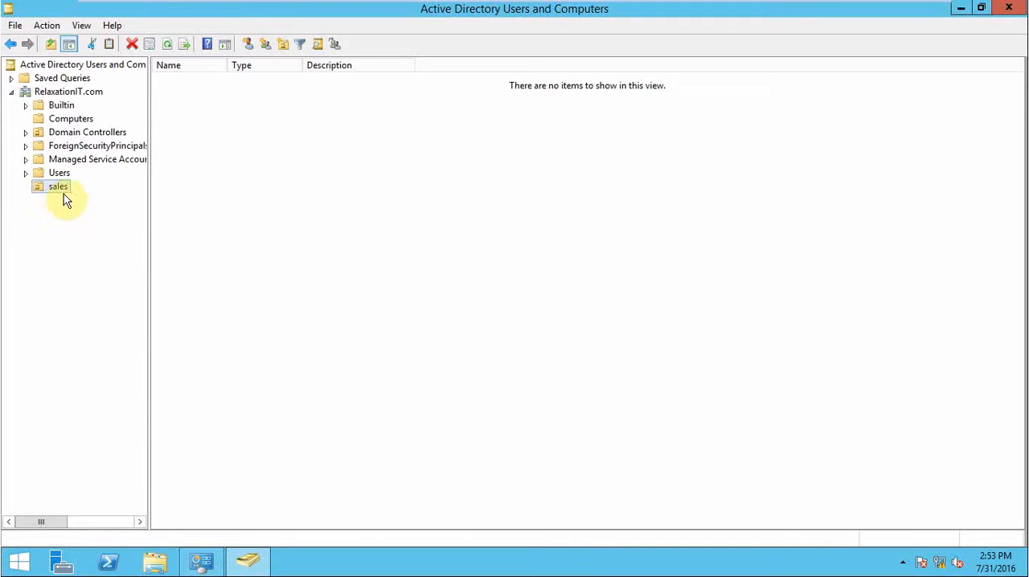
click(48, 250)
click(60, 185)
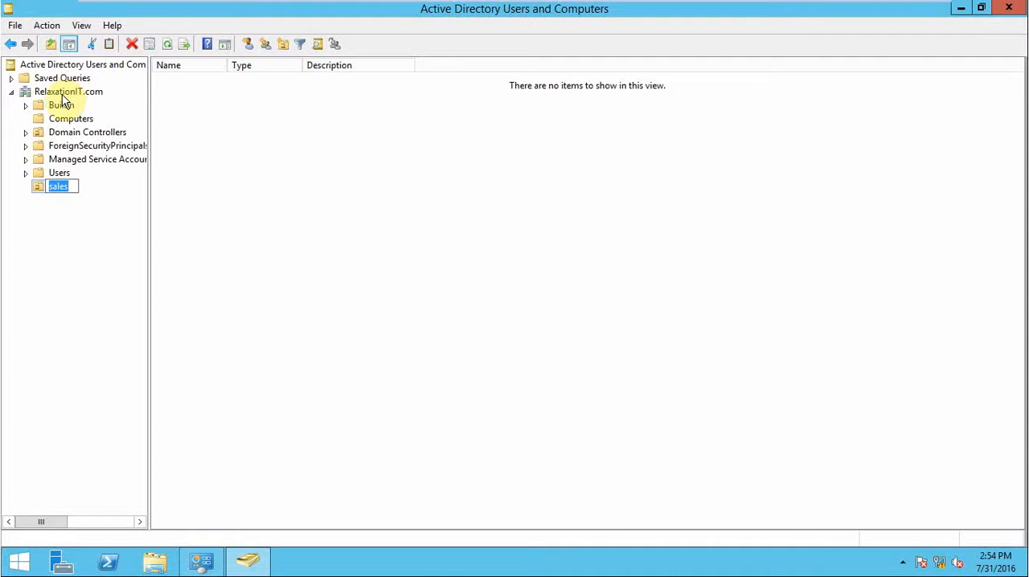
Move user1 from the RelaxationIT.com domain root into the sales organizational unit and check that unit's contents.
click(62, 92)
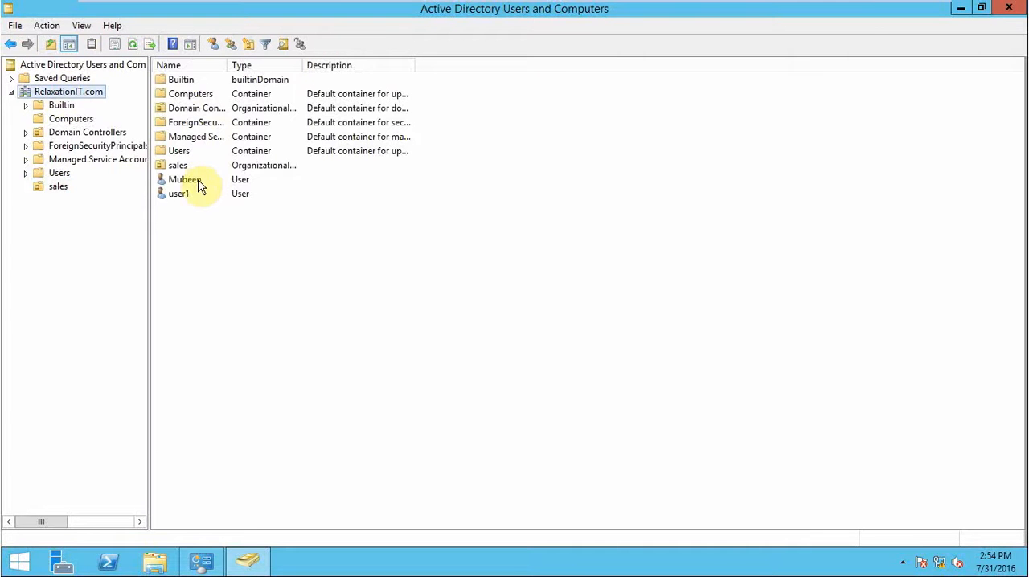
click(174, 197)
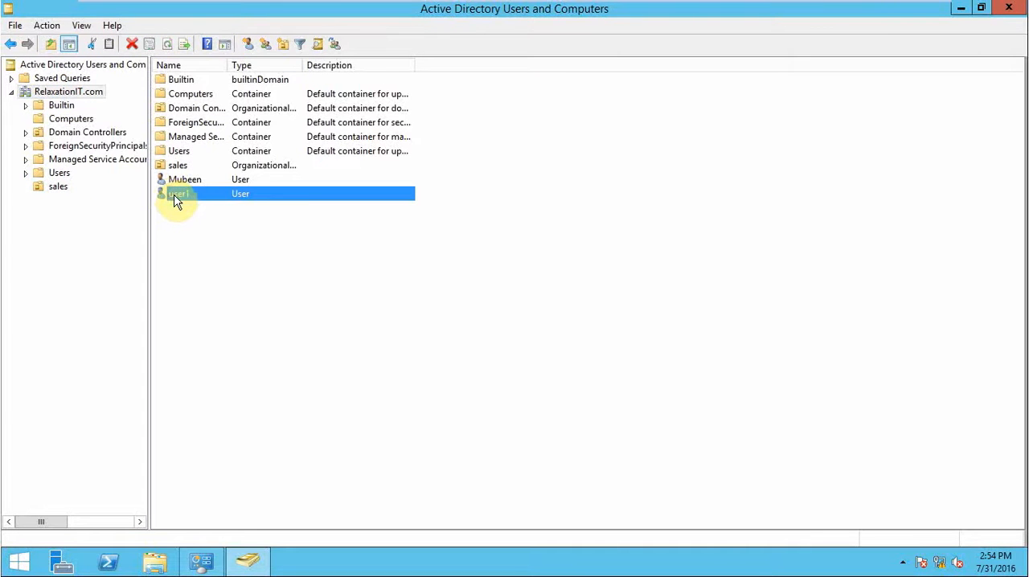
right_click(173, 196)
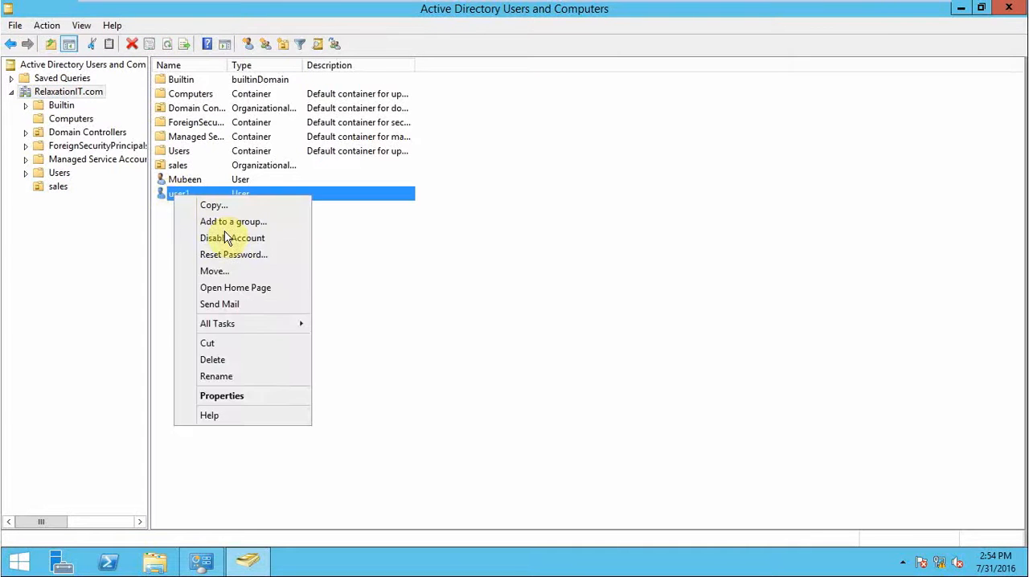
click(228, 272)
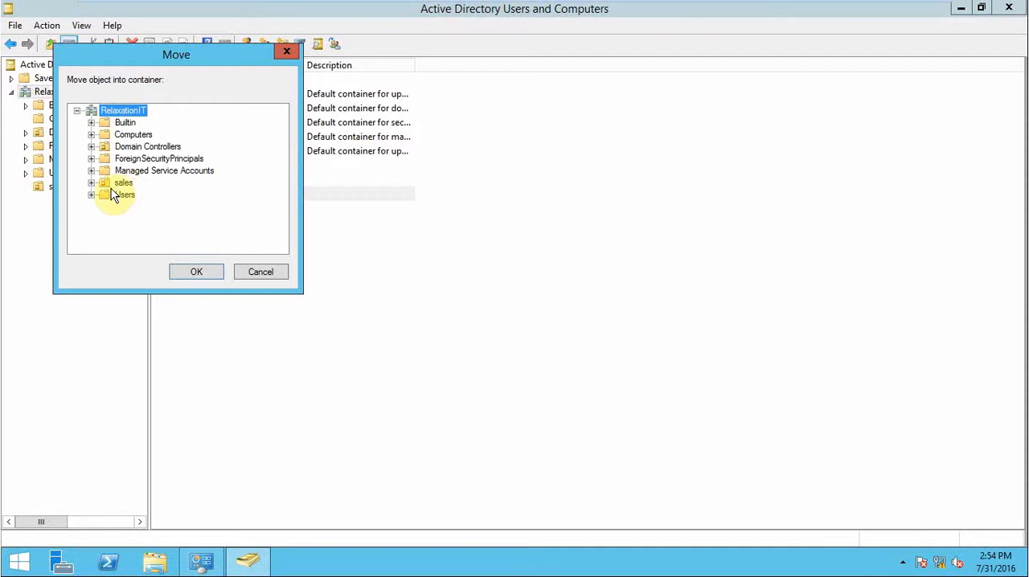
click(120, 183)
click(202, 271)
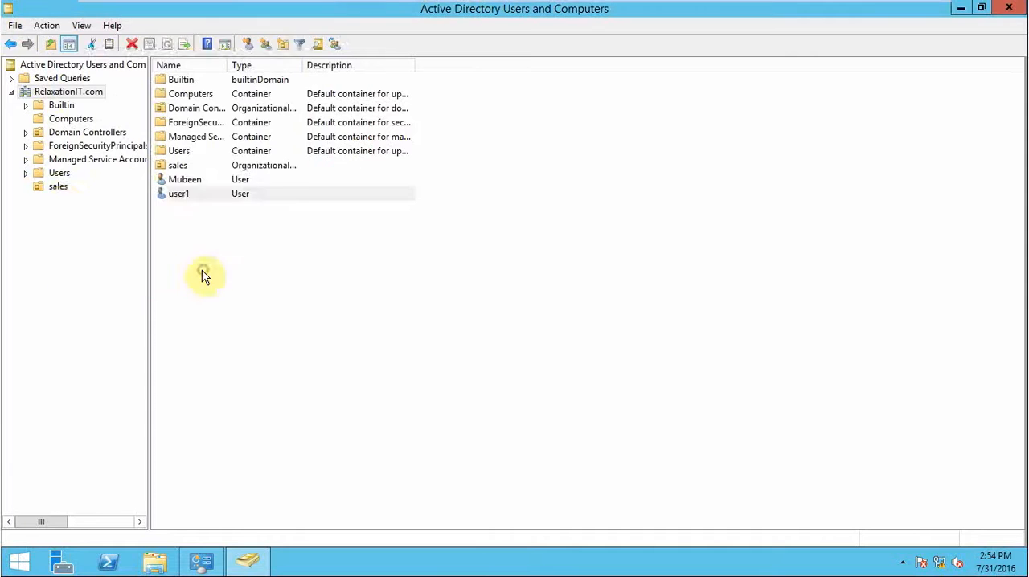
click(59, 189)
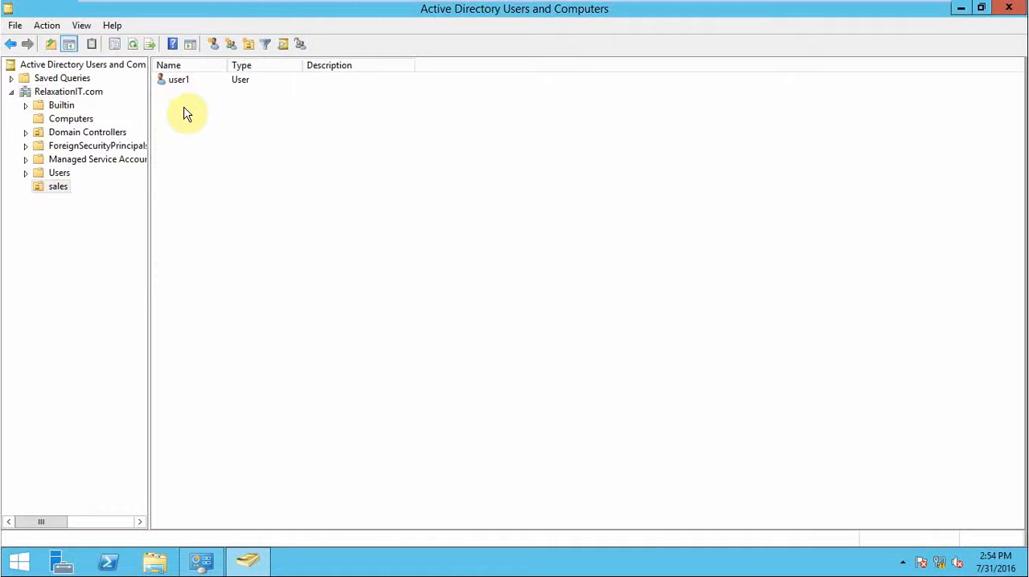
click(173, 78)
right_click(60, 186)
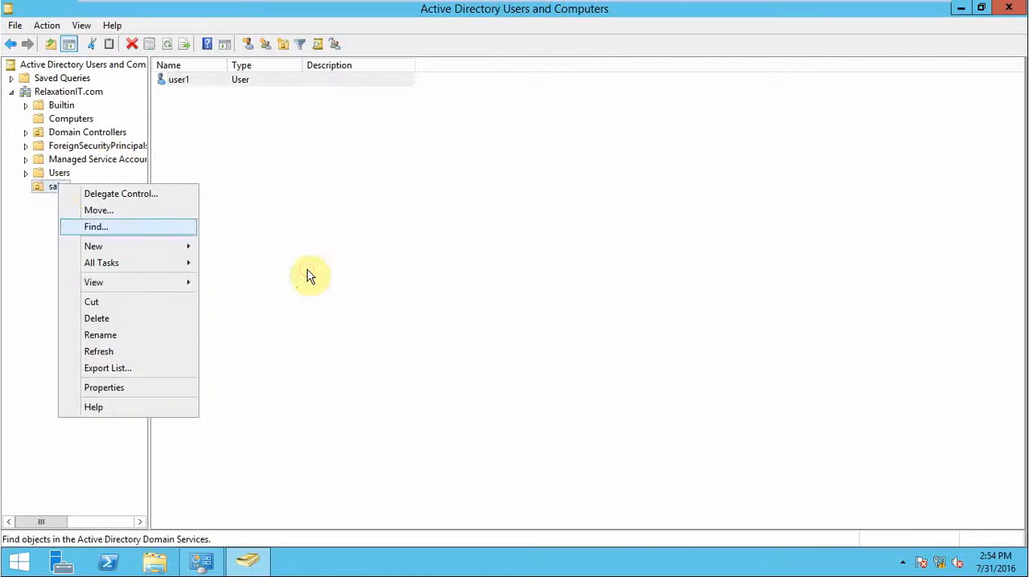
click(391, 265)
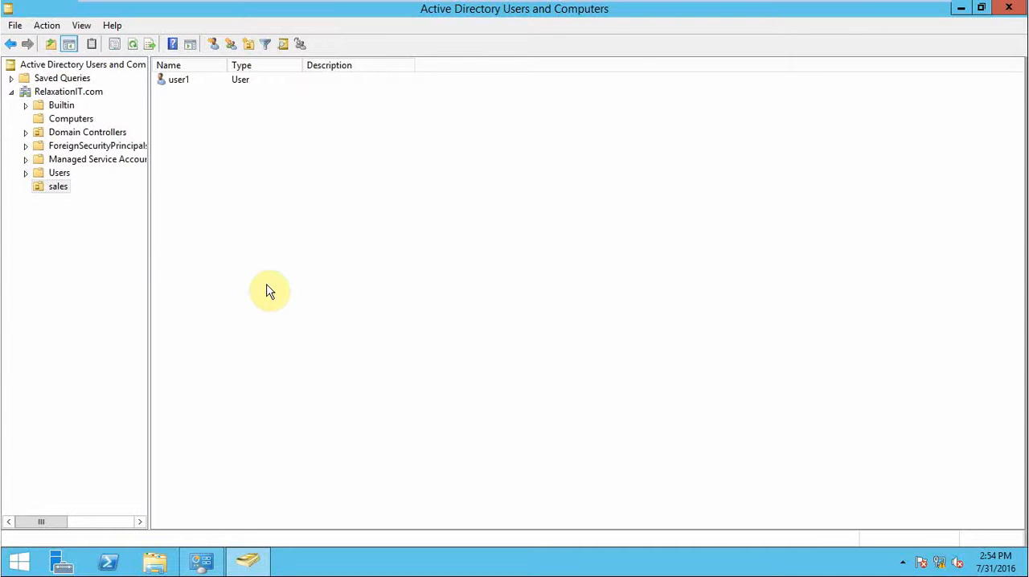
right_click(56, 186)
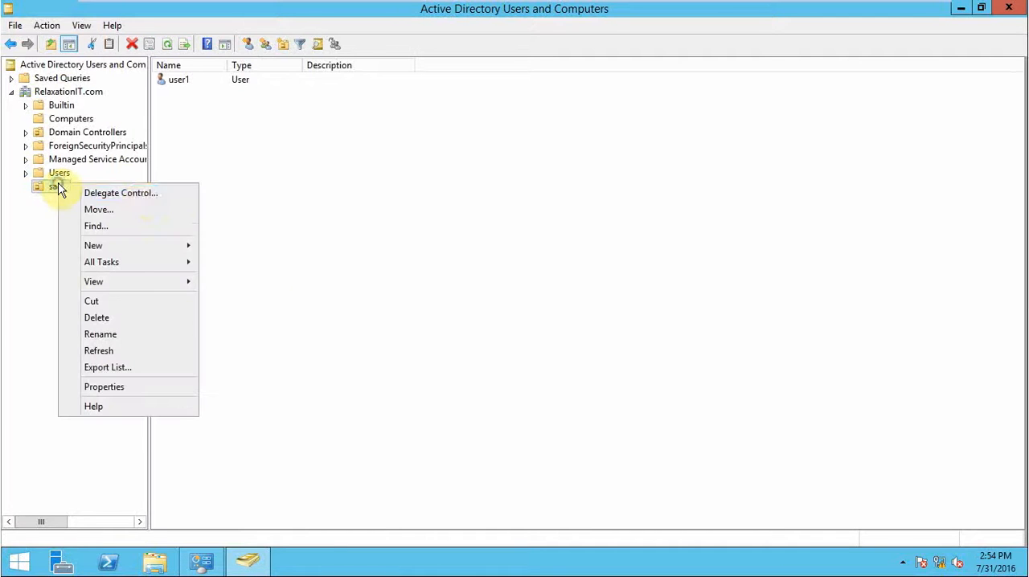
click(134, 194)
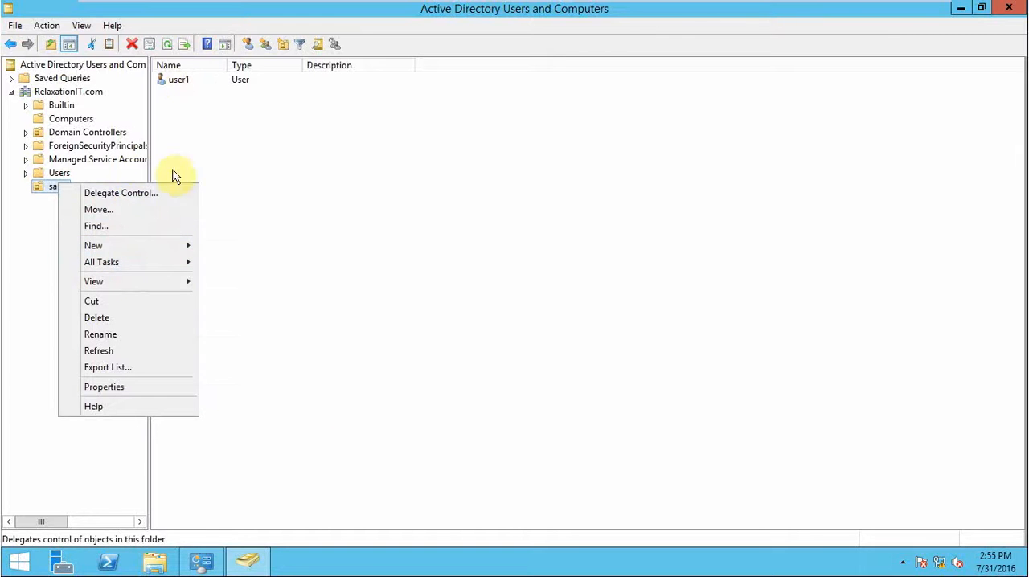
mouse_move(157, 247)
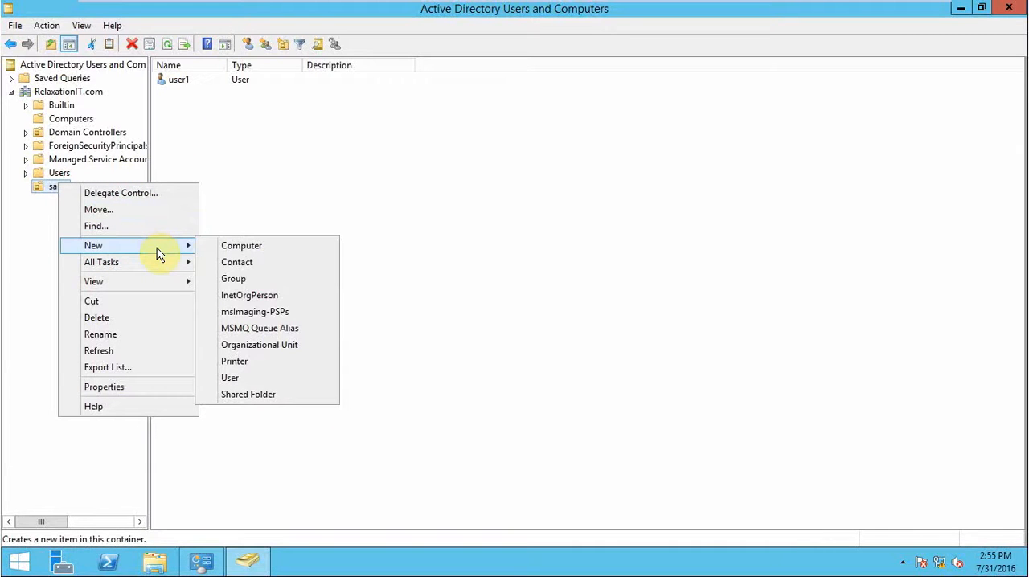
click(306, 199)
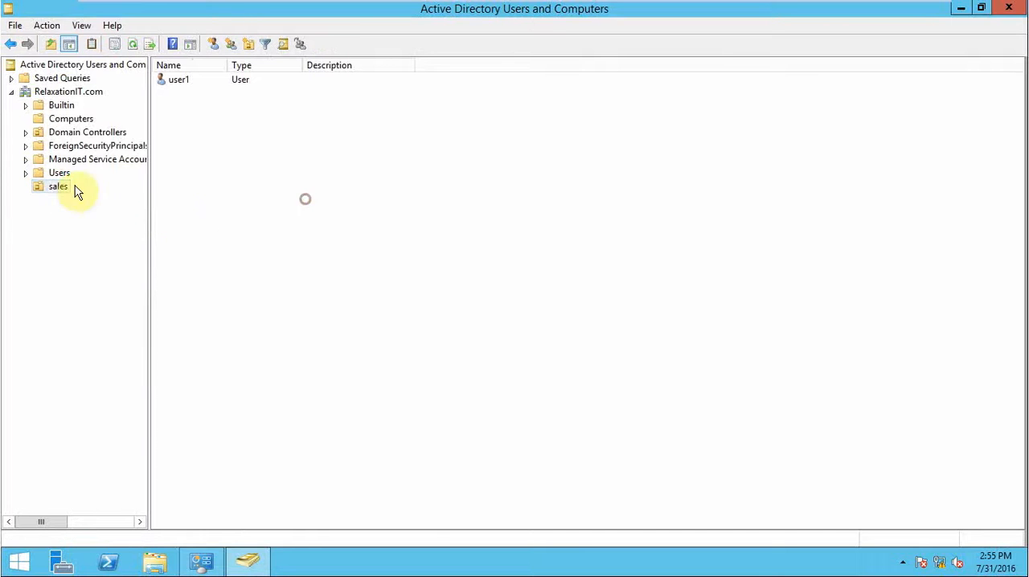
Start a new user in the sales organizational unit with first name user2 and logon name user2 at RelaxationIT.com.
right_click(61, 189)
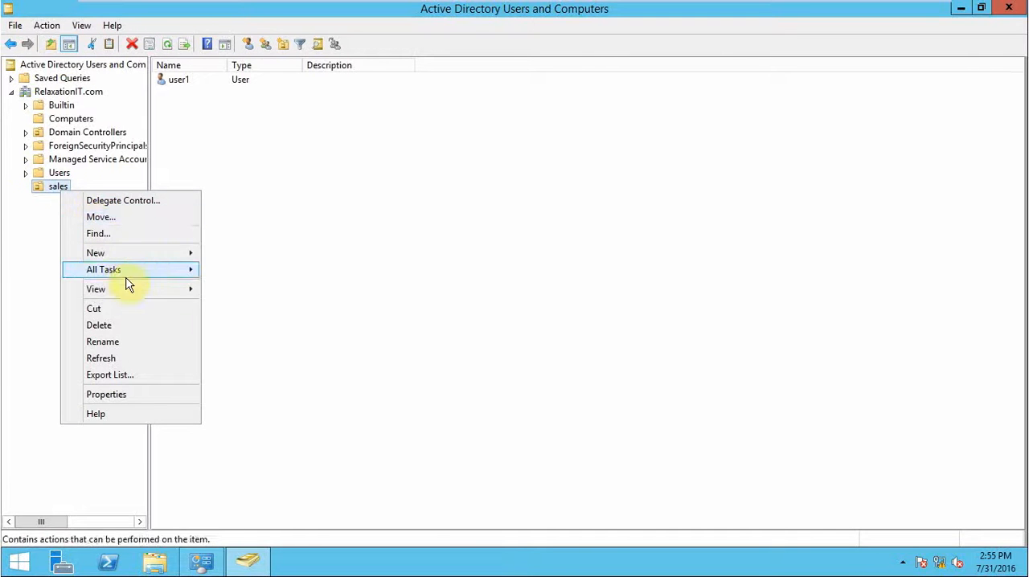
mouse_move(133, 261)
click(265, 387)
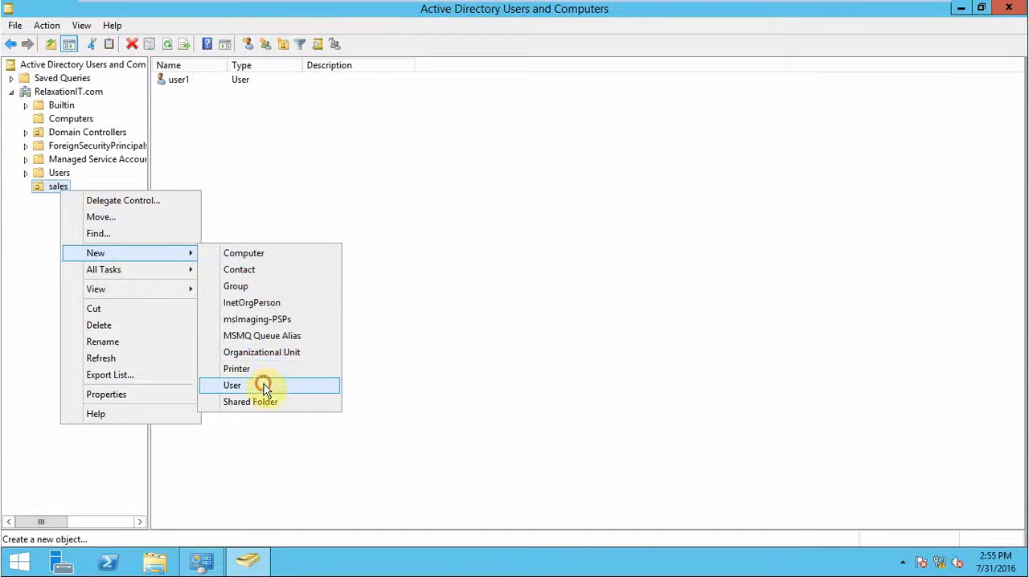
text(u)
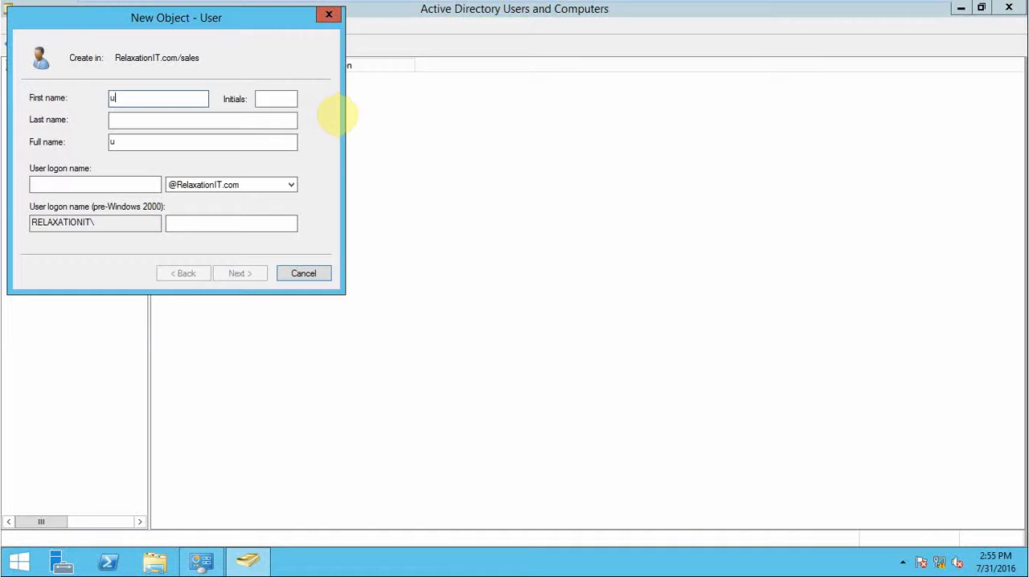
text(ser2)
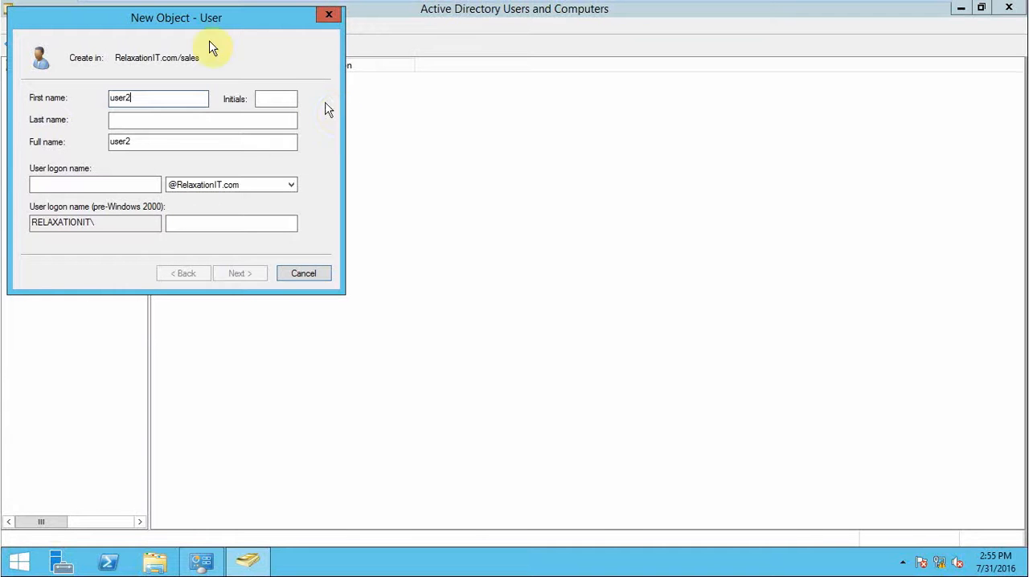
click(88, 182)
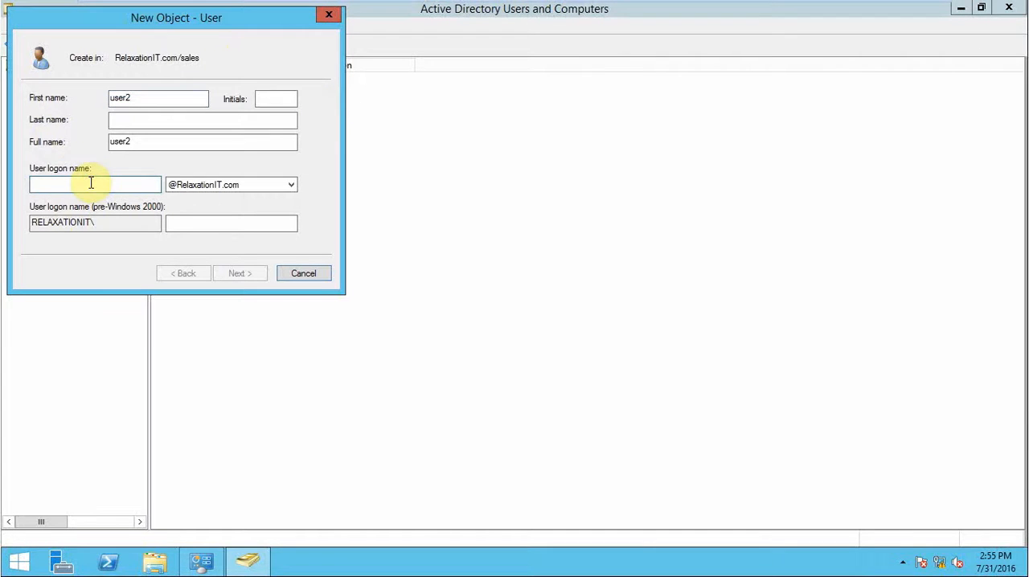
text(user2)
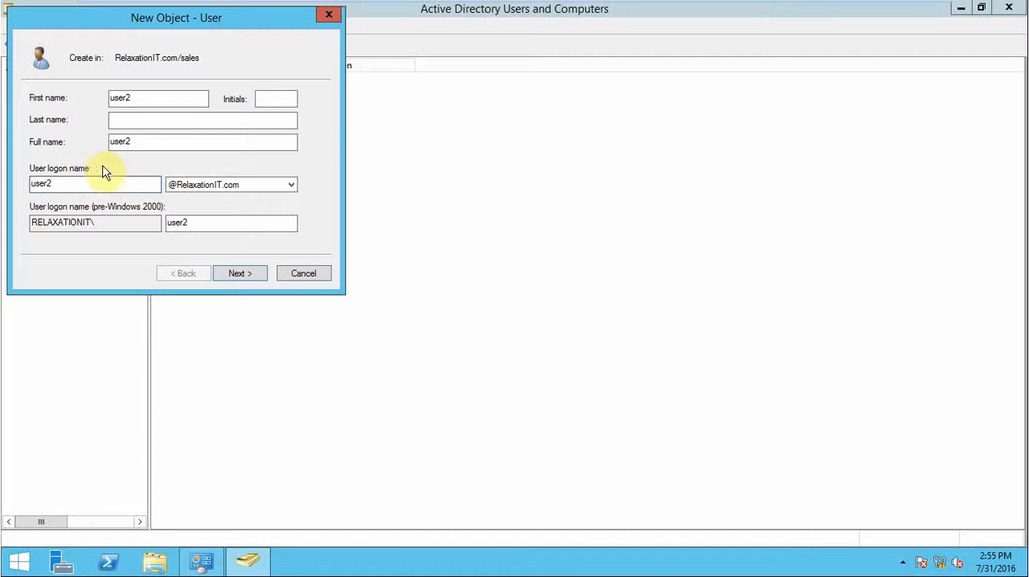
click(242, 273)
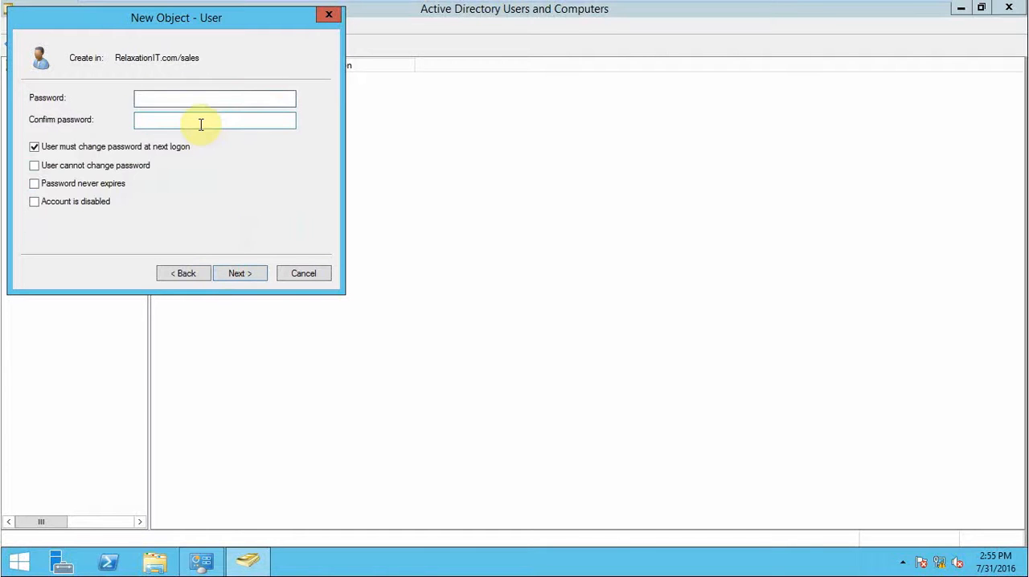
Enter and confirm the account password for user2.
text(Pa$$w0r)
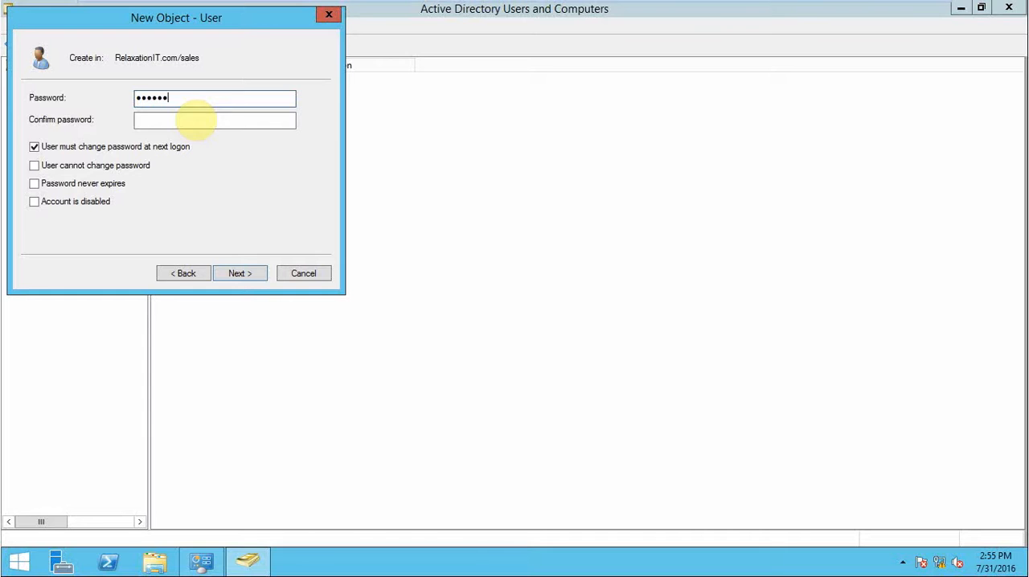
key(Tab)
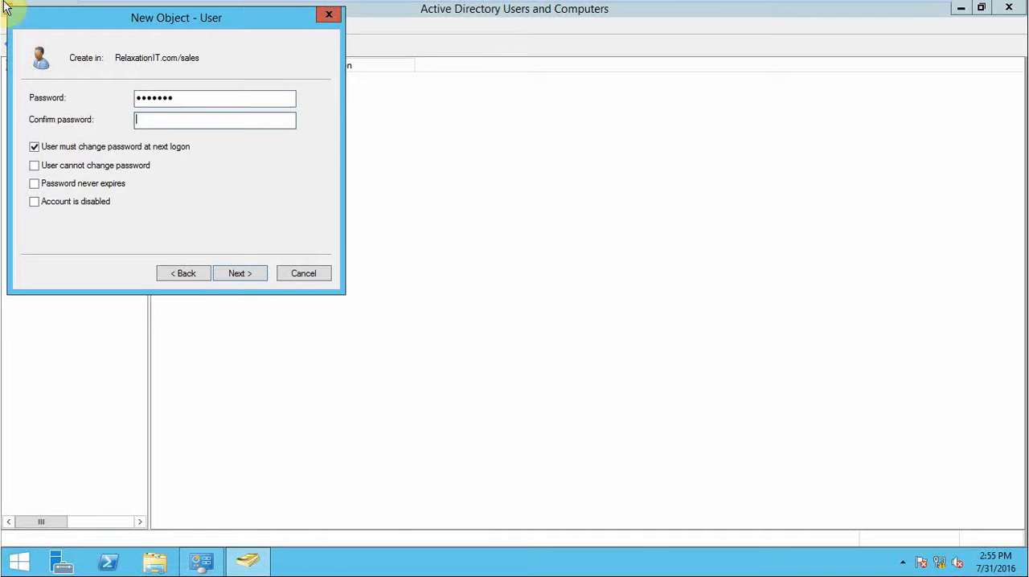
text(Pa$$w0r)
Remove the forced password change, prevent user2 from changing the password, set it never to expire, and finish creating the account.
click(35, 147)
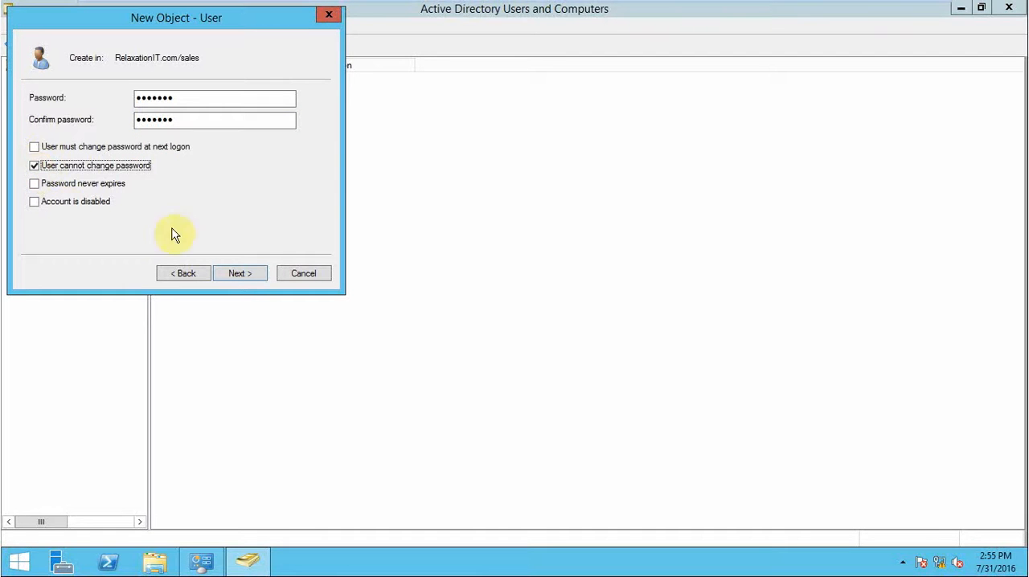
click(51, 184)
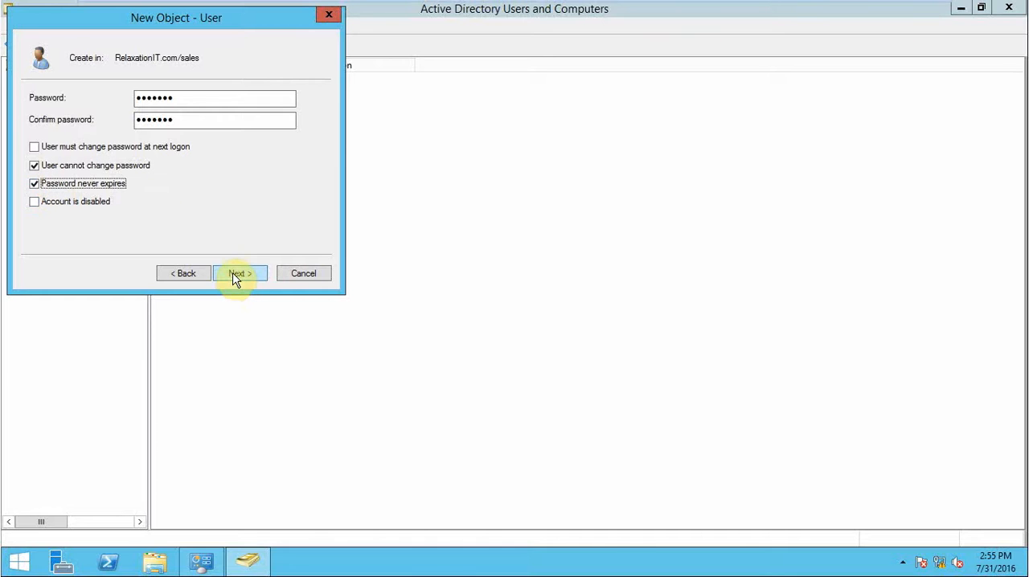
click(234, 275)
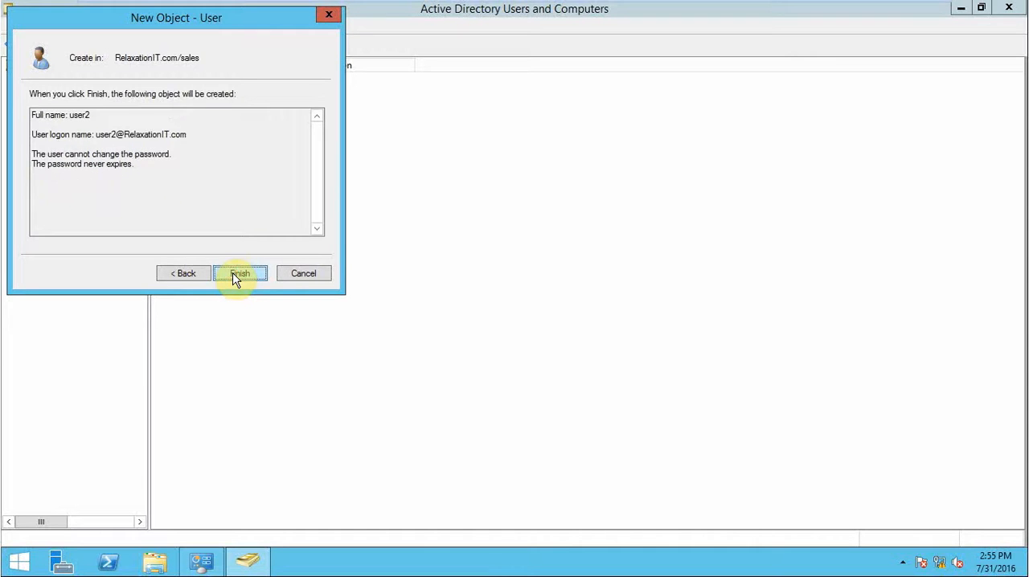
click(237, 275)
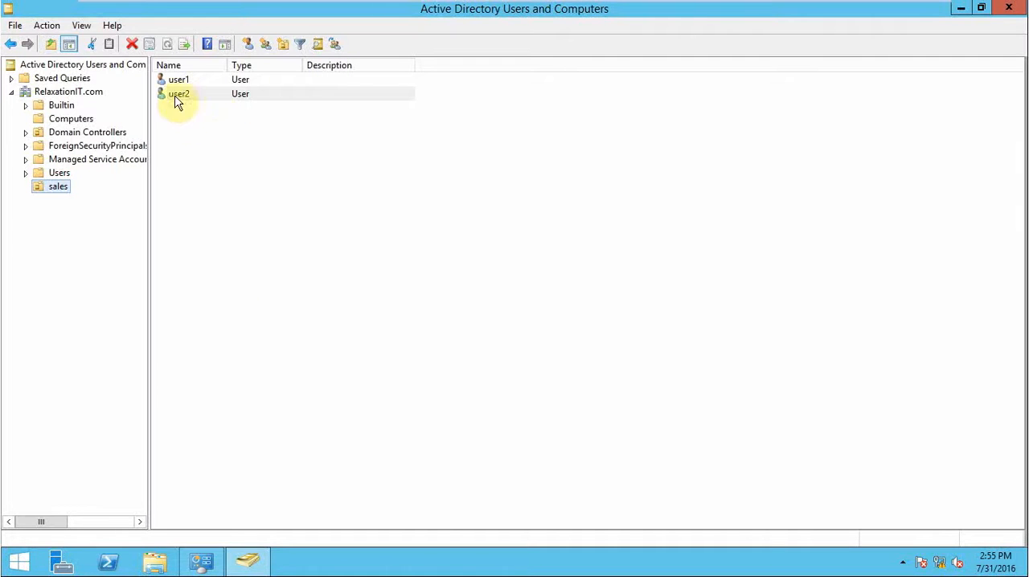
mouse_move(689, 6)
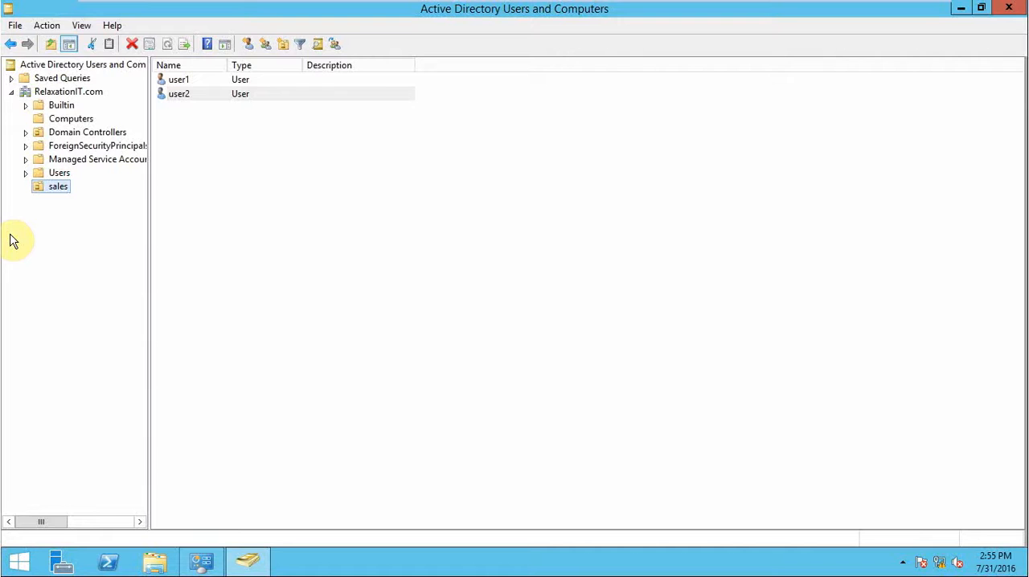
Examine the contents of the Computers container in the RelaxationIT.com domain.
click(61, 119)
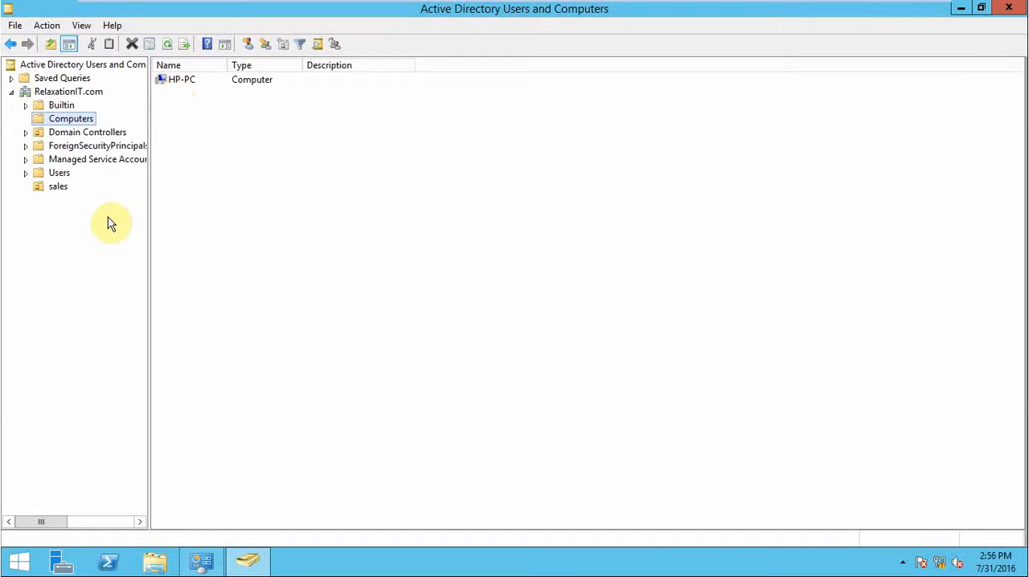
right_click(53, 190)
mouse_move(139, 259)
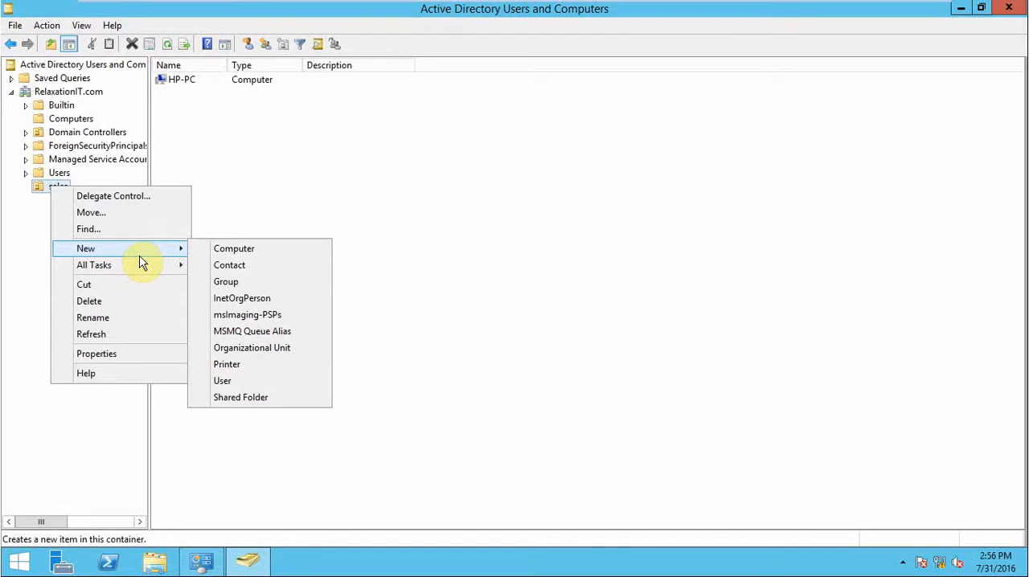
click(24, 233)
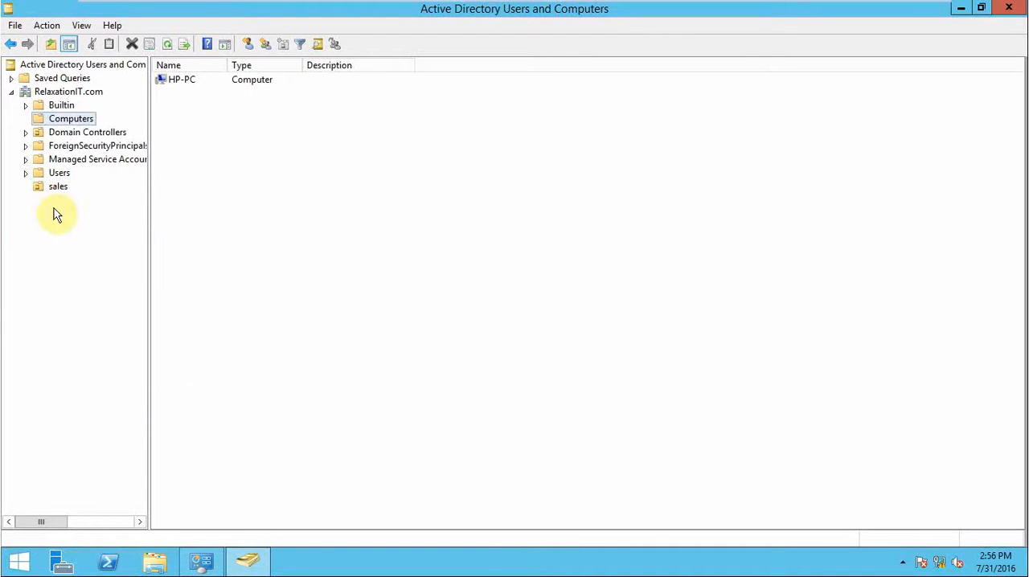
Create a computer account named hp-pc1 in the sales organizational unit.
right_click(61, 191)
mouse_move(138, 252)
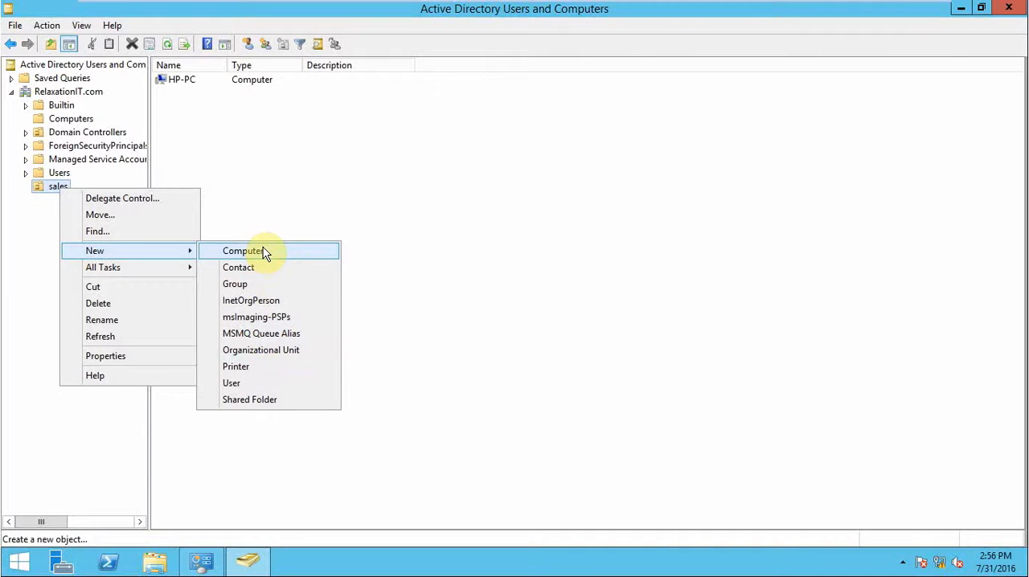
click(265, 251)
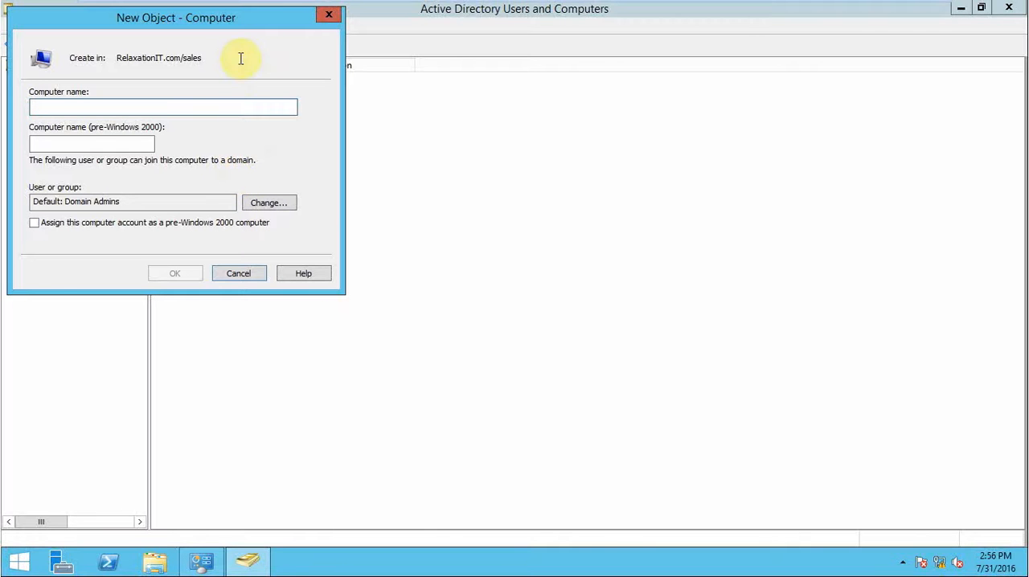
click(166, 13)
drag(167, 18, 521, 158)
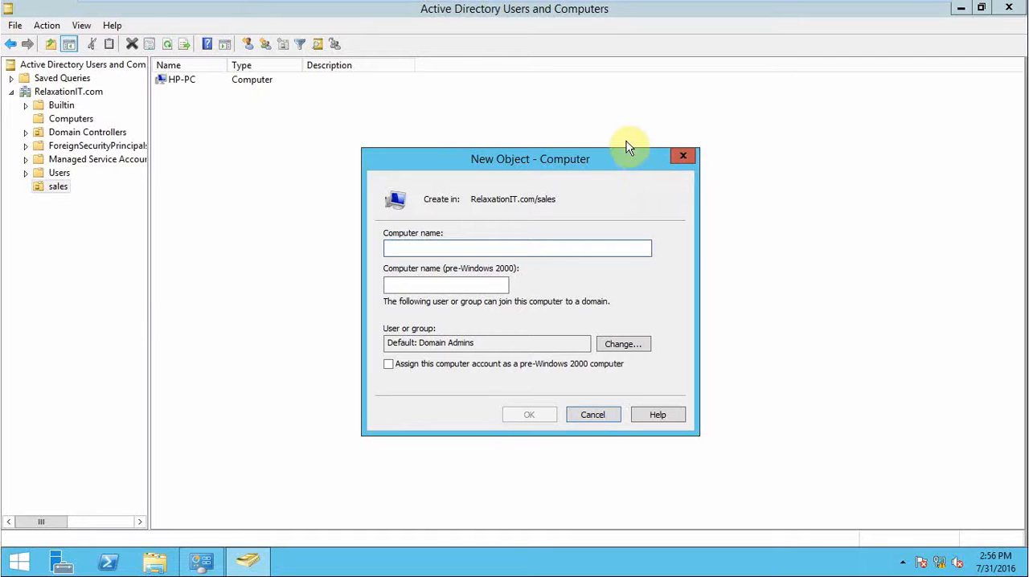
text(hp-pc1)
click(529, 416)
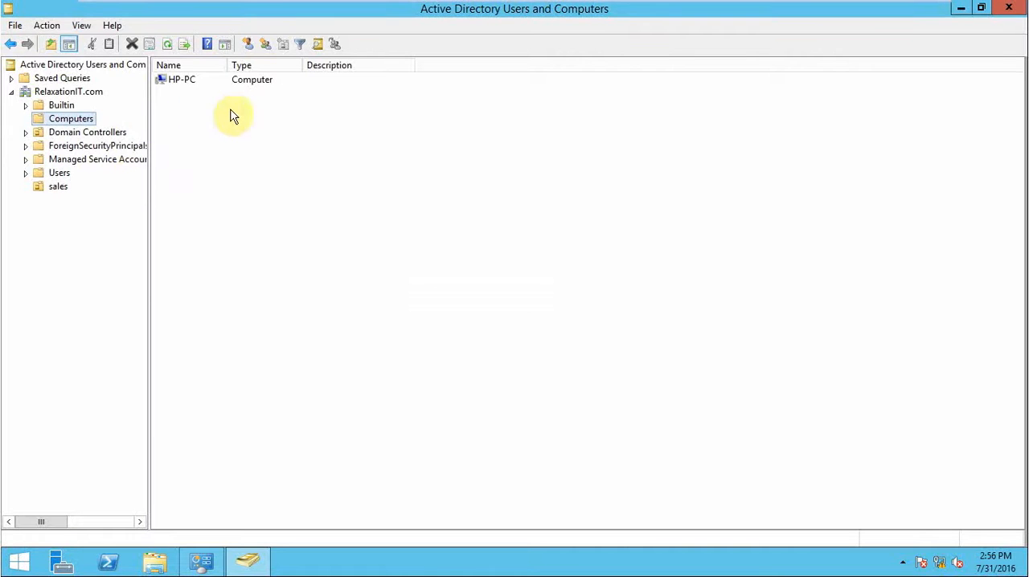
Check the Computers container and the sales organizational unit for the hp-pc1 computer account.
click(59, 118)
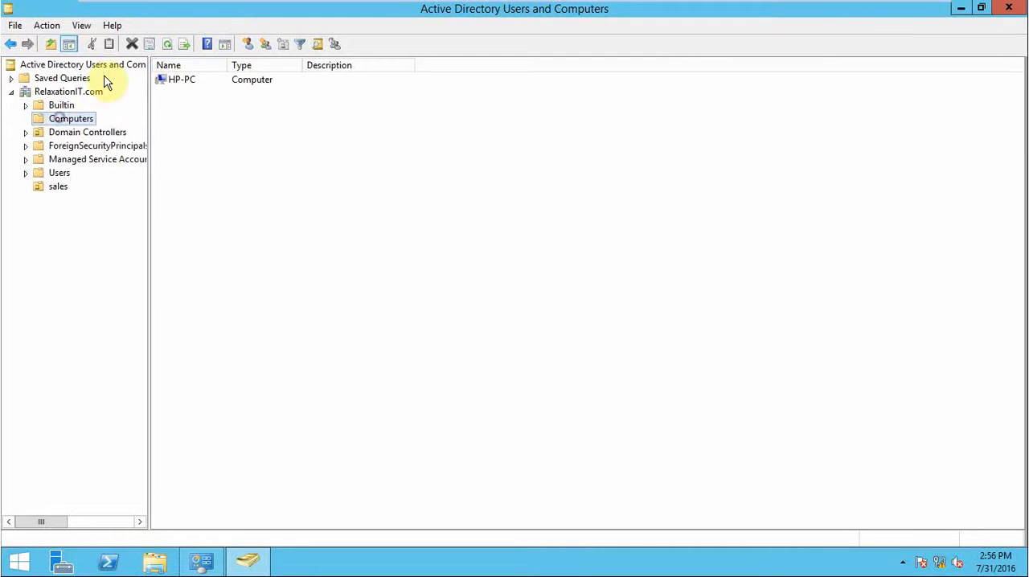
right_click(72, 119)
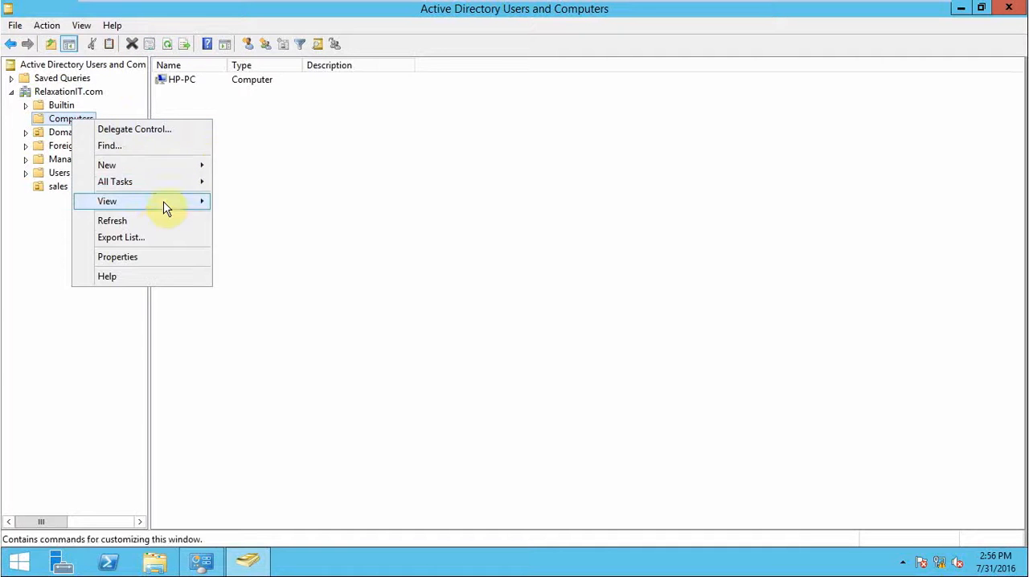
click(361, 143)
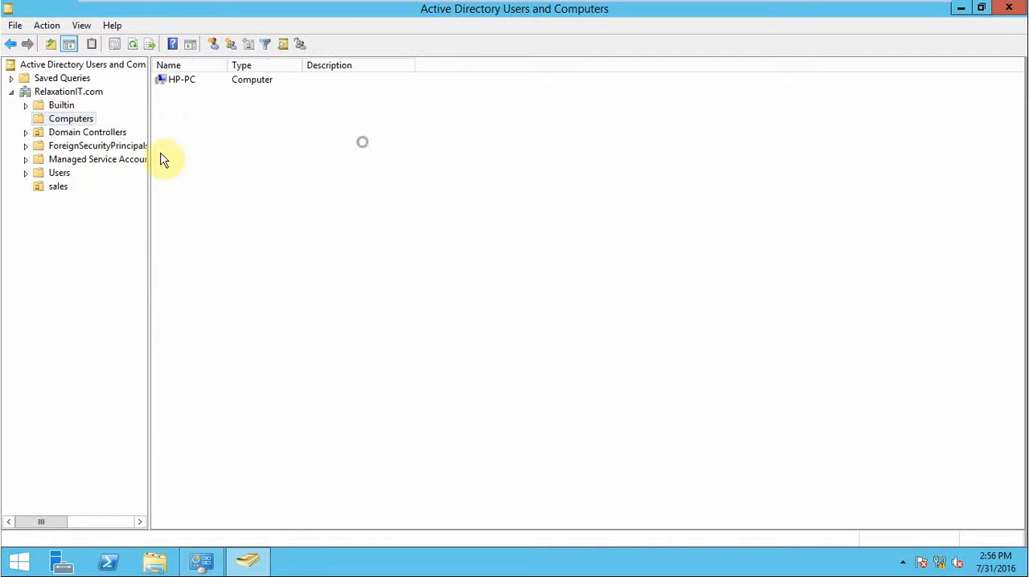
click(53, 190)
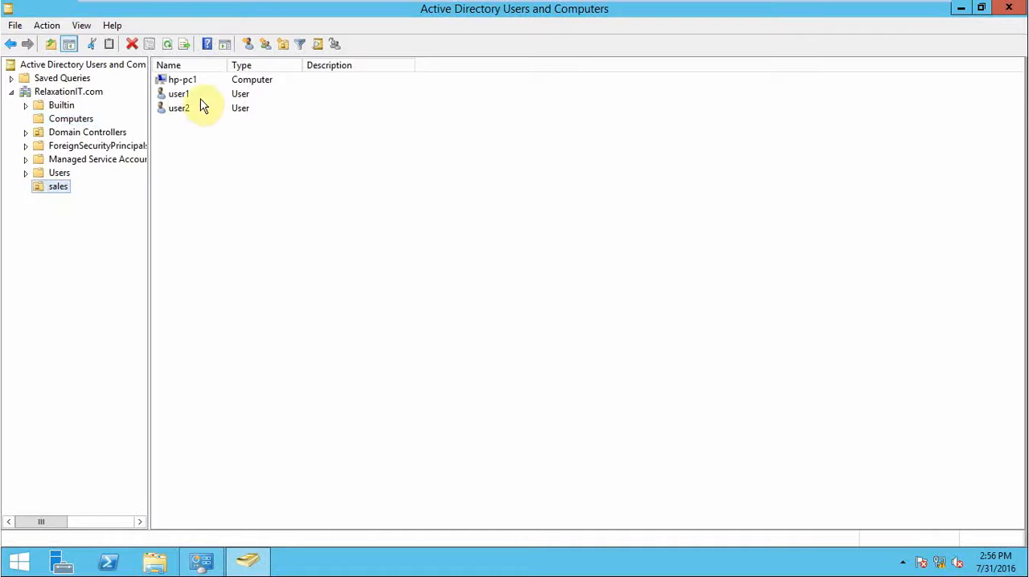
click(188, 82)
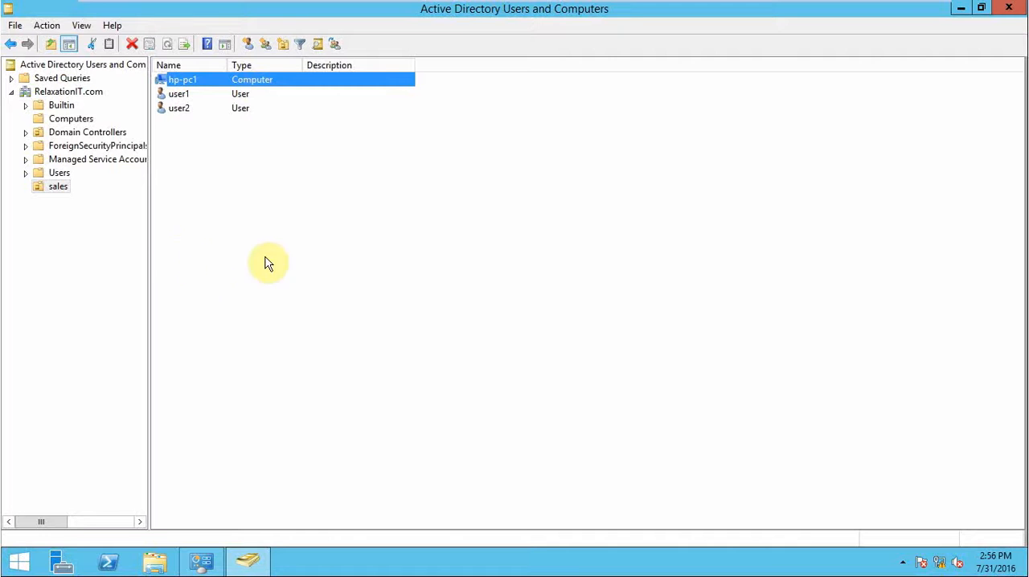
Create a global security group named sales in the sales organizational unit.
mouse_move(627, 4)
right_click(41, 184)
mouse_move(100, 244)
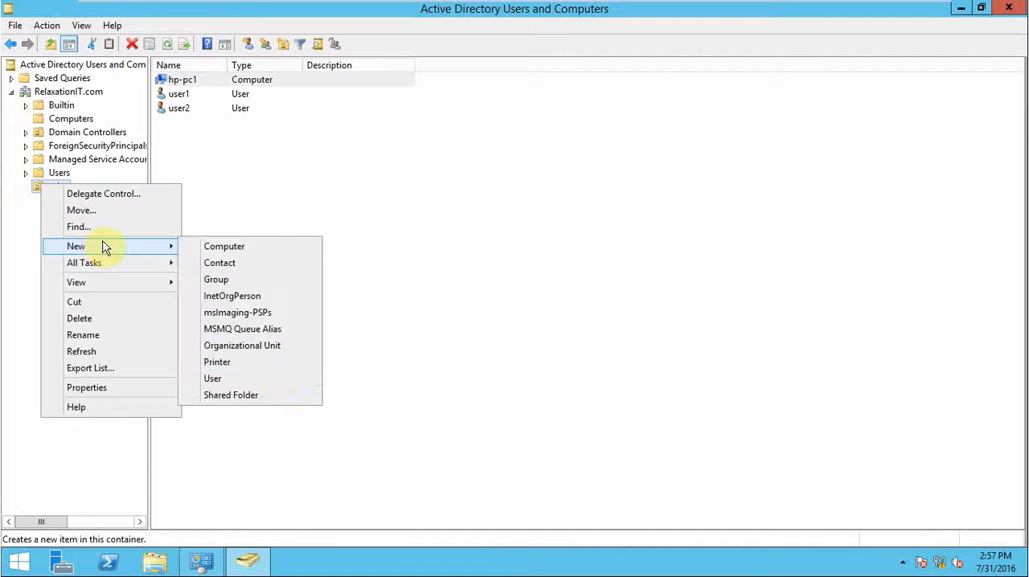
click(256, 283)
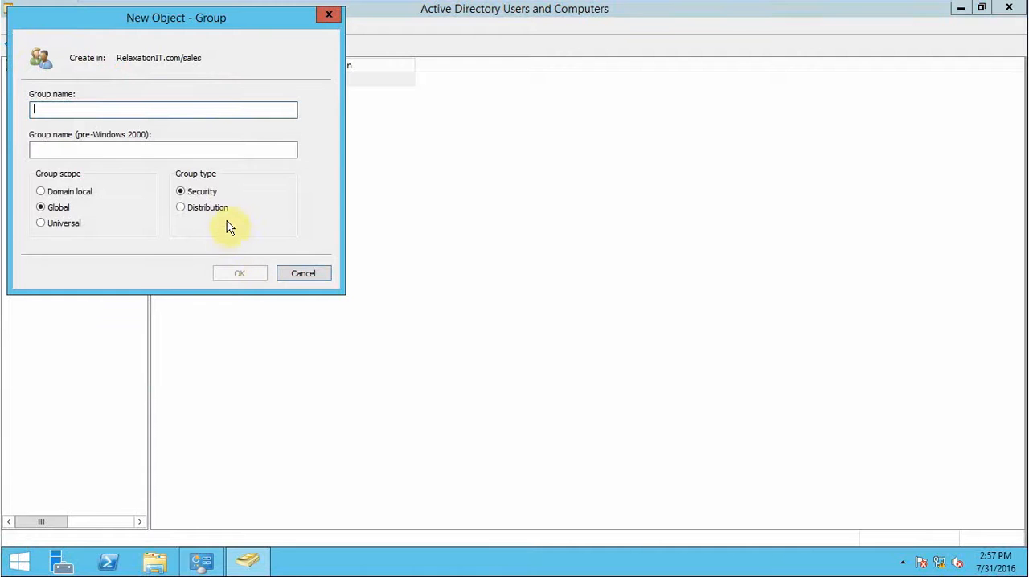
text(sa)
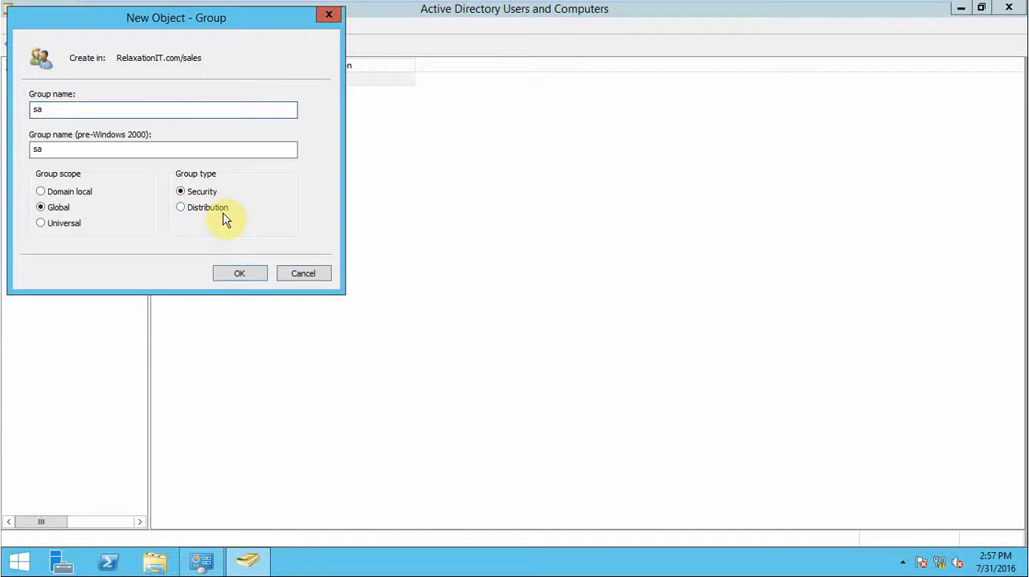
text(les)
click(243, 276)
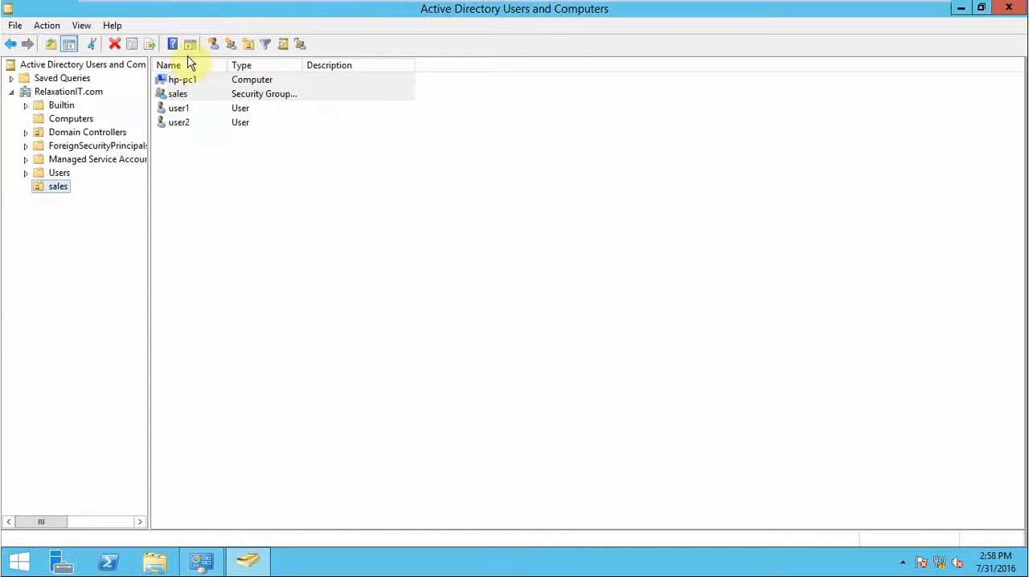
Add user1 as a member of the sales security group and apply the change.
click(179, 95)
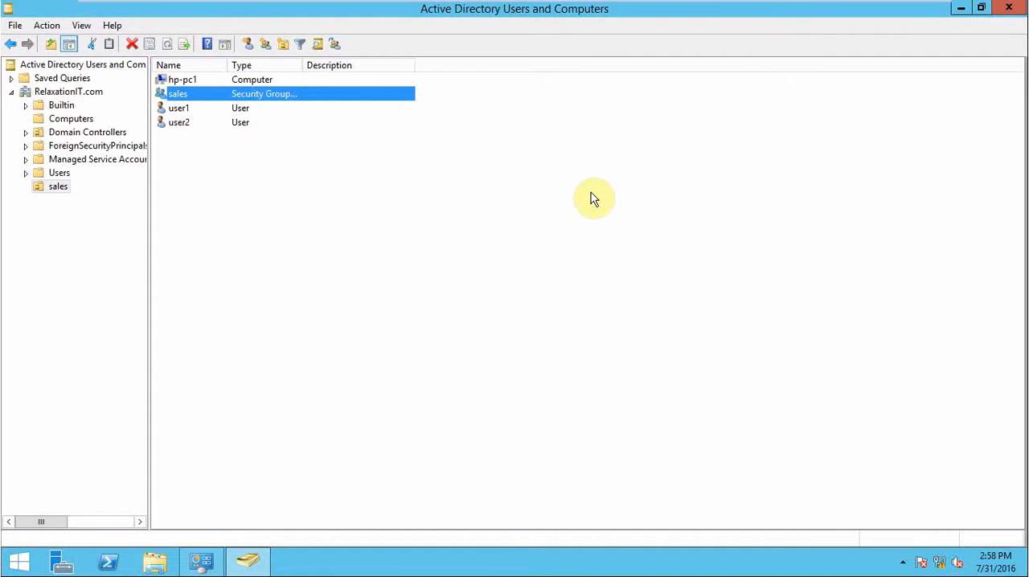
right_click(177, 94)
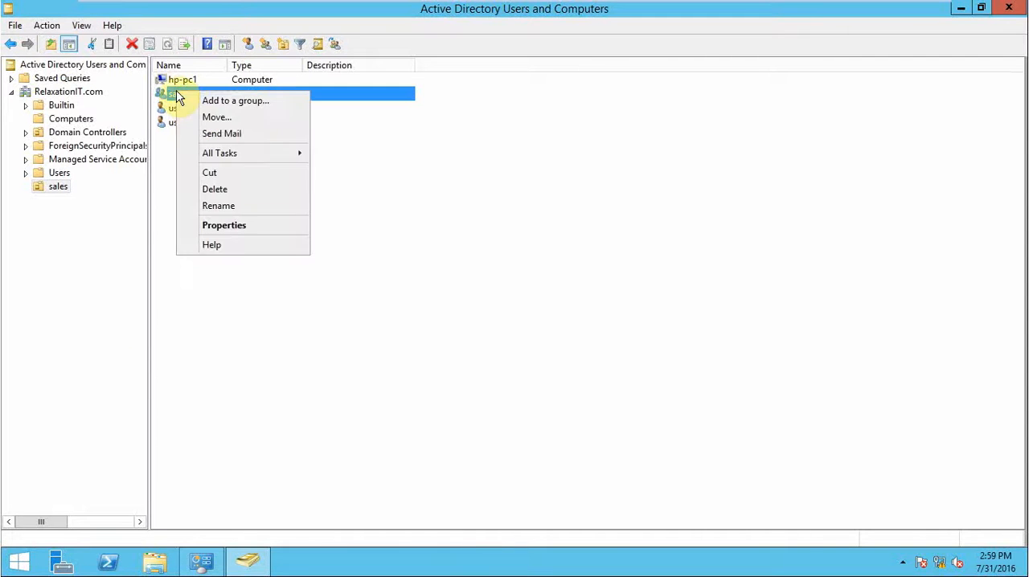
click(271, 227)
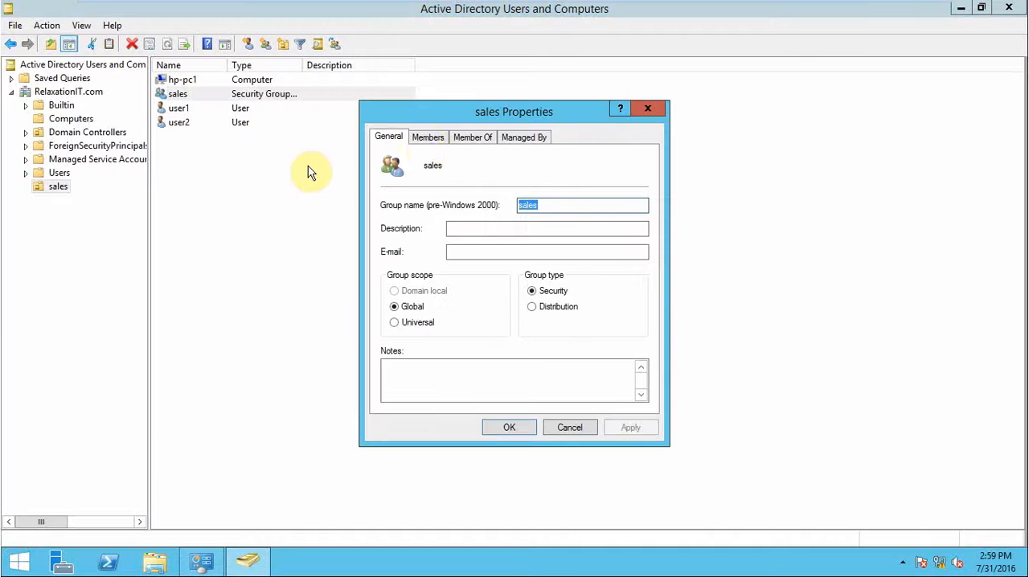
click(427, 137)
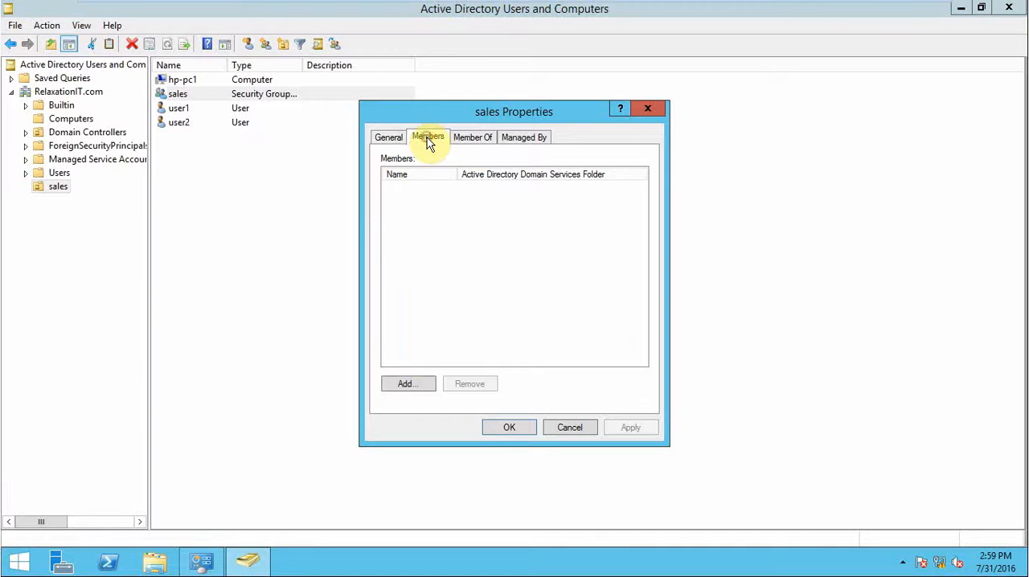
click(407, 382)
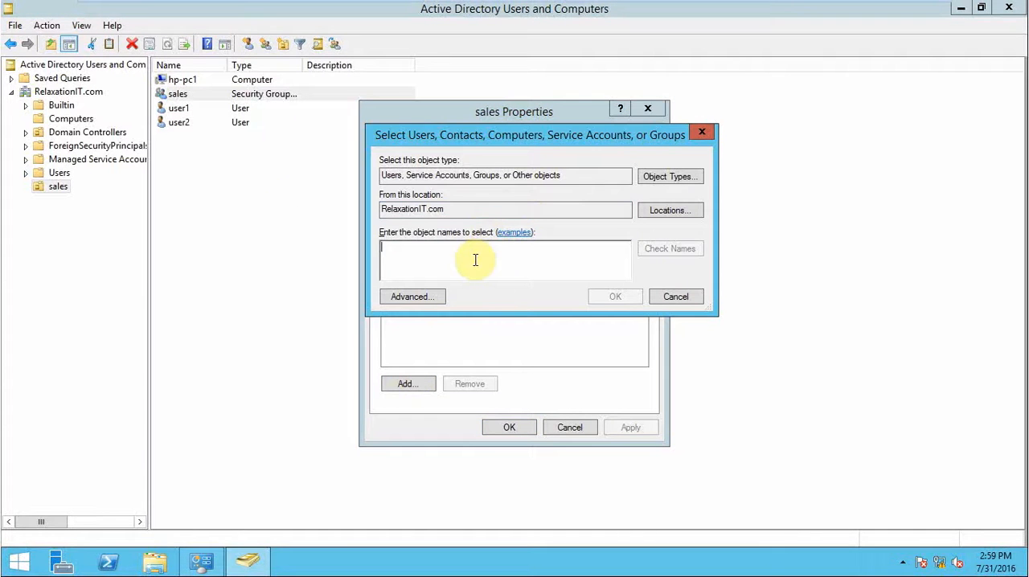
text(user1)
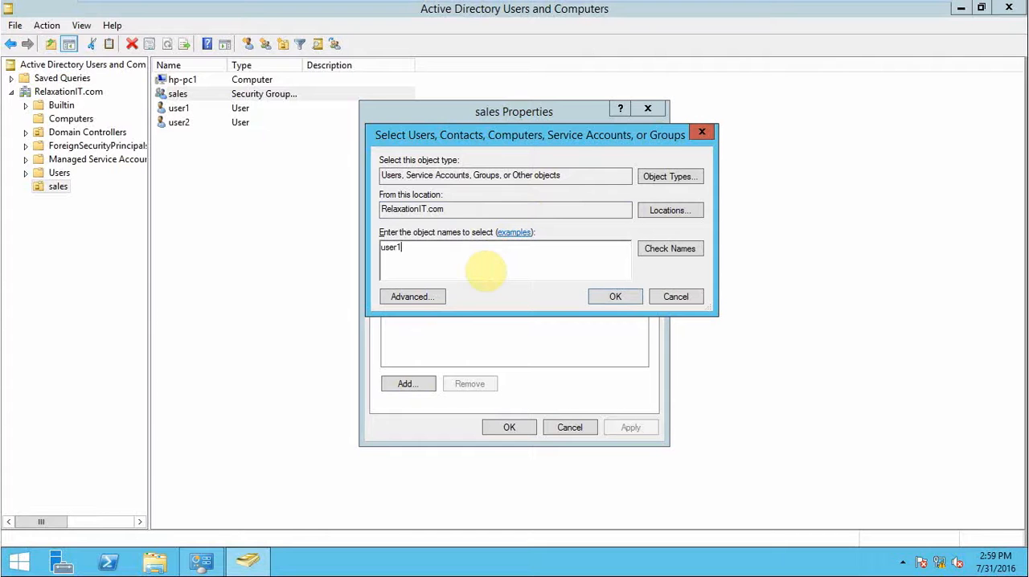
click(658, 250)
click(614, 297)
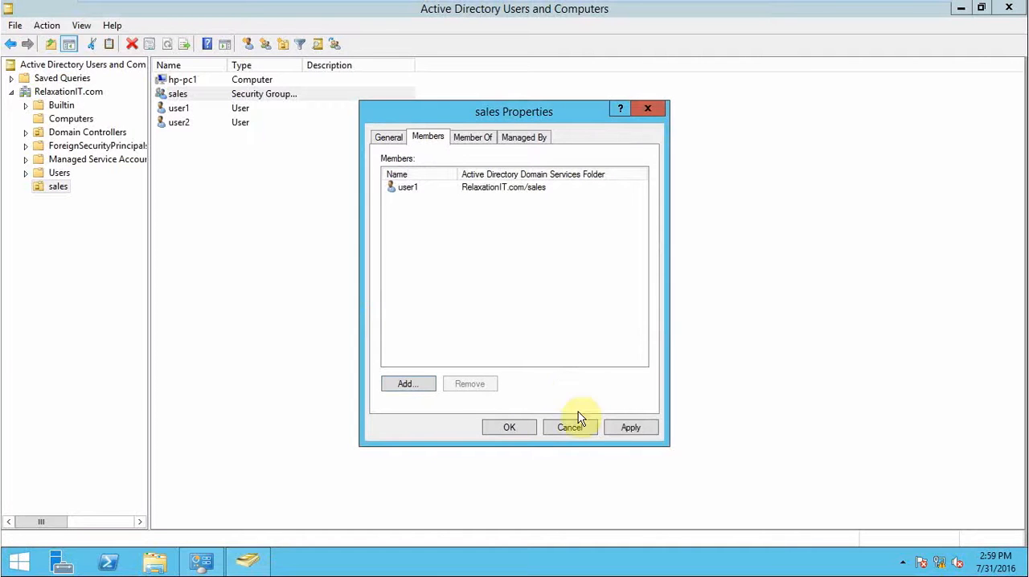
click(639, 431)
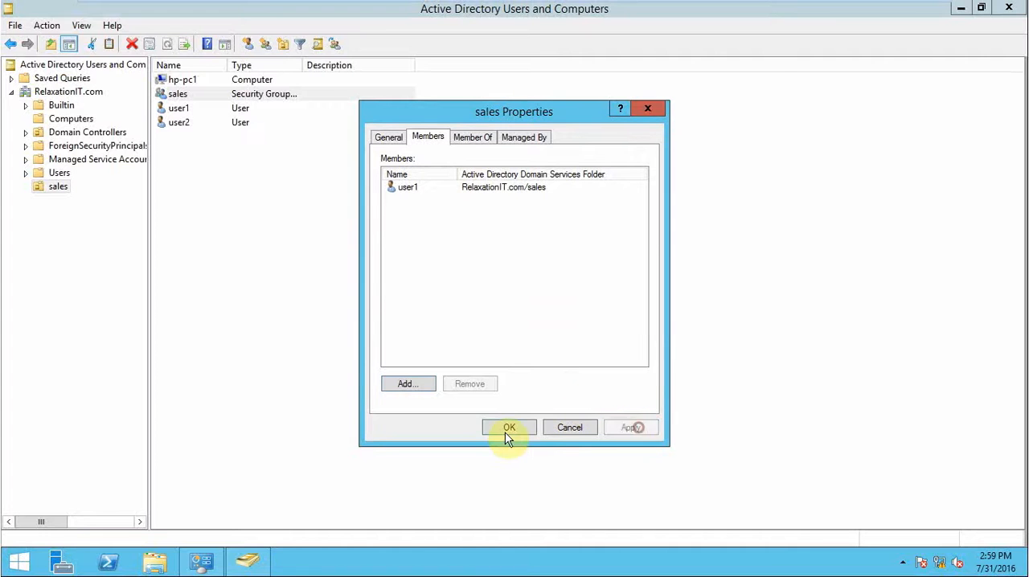
Add user2 to the sales group's members, apply the change and close the group's properties.
click(408, 385)
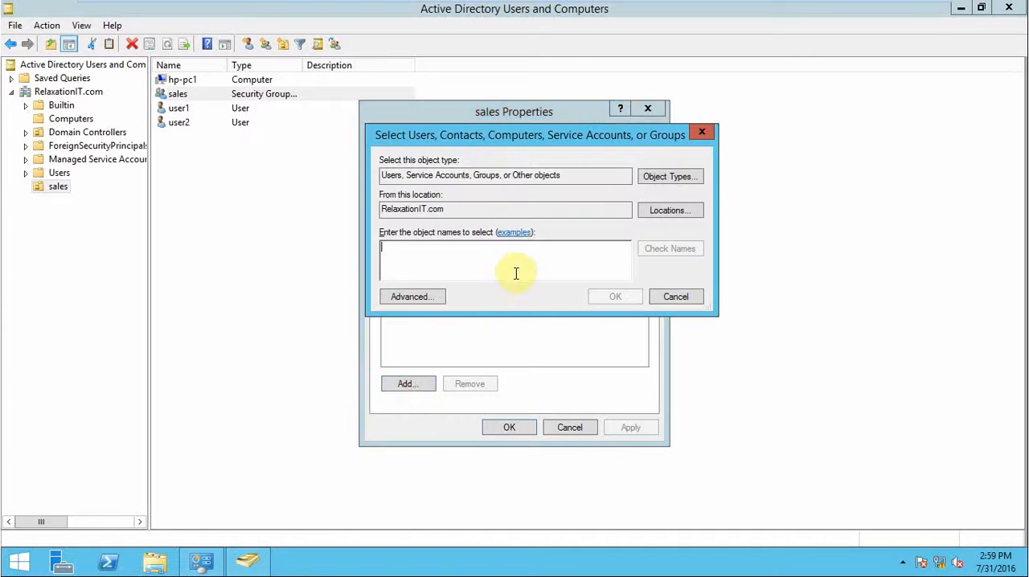
text(user2)
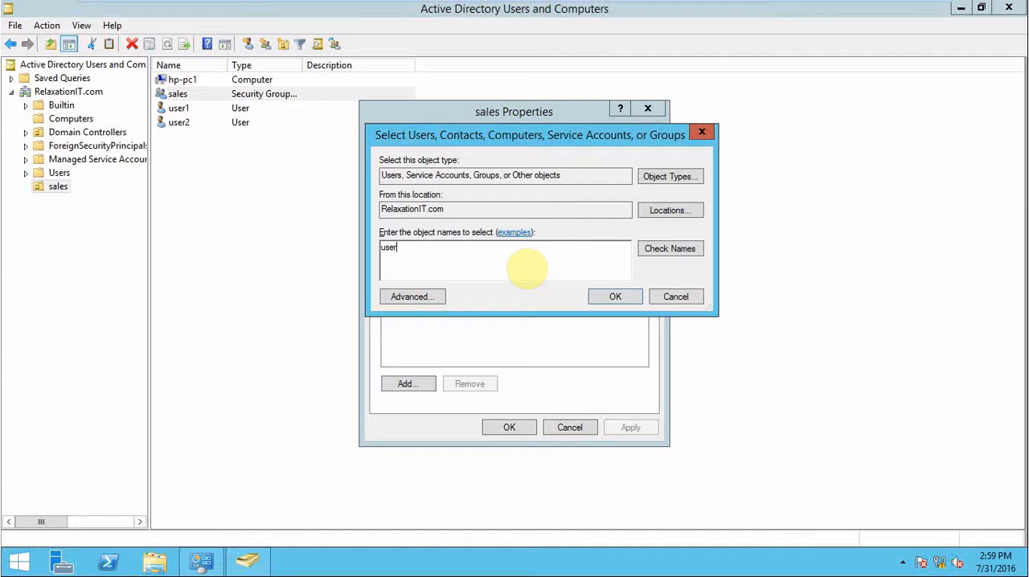
click(670, 248)
click(618, 297)
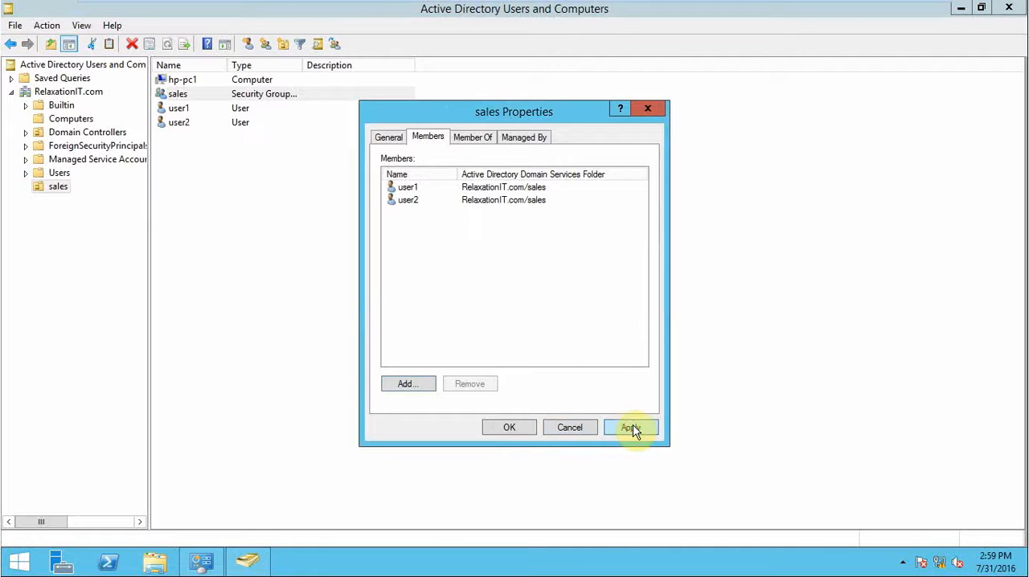
click(631, 427)
click(515, 427)
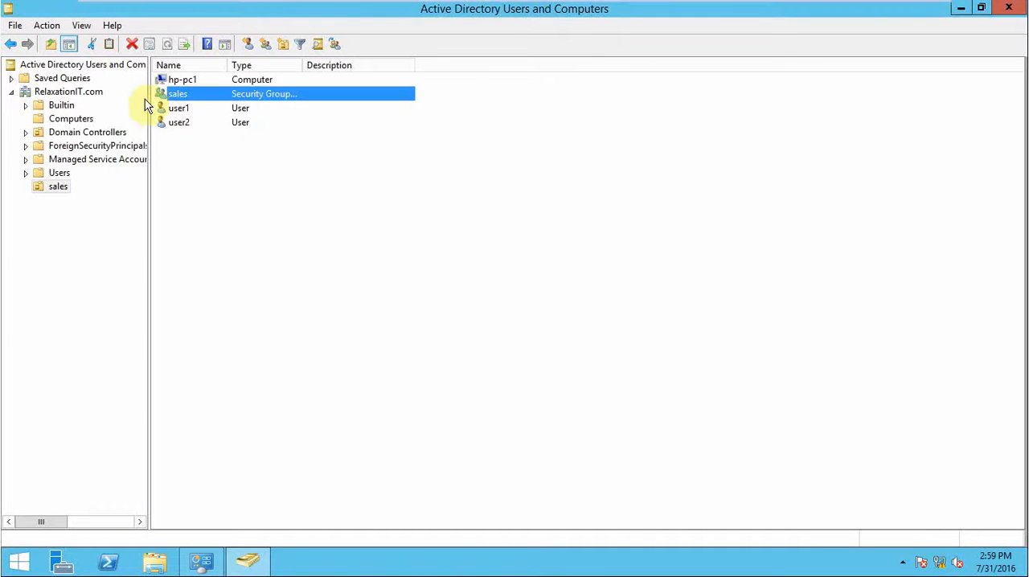
click(180, 125)
click(179, 109)
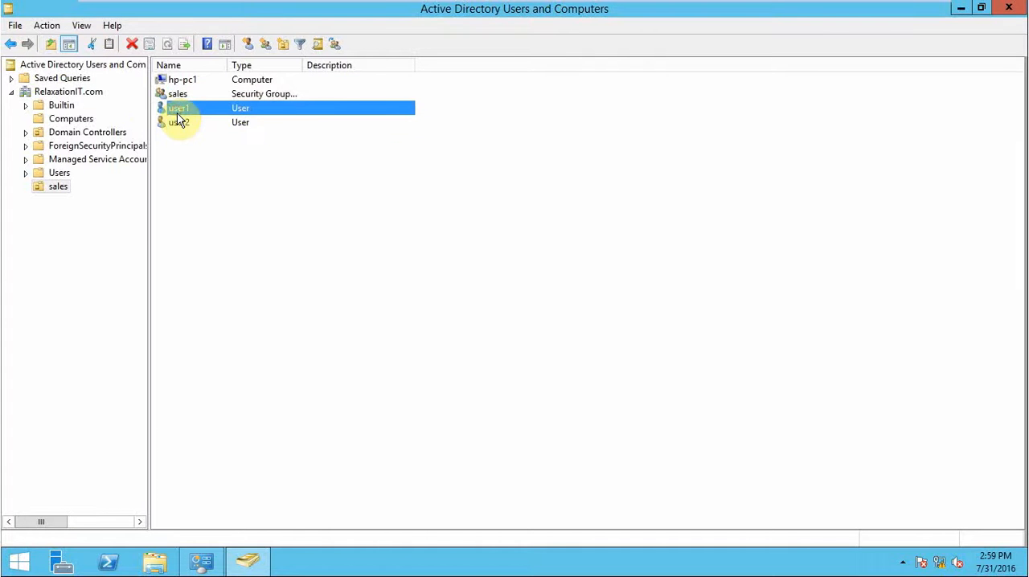
click(181, 93)
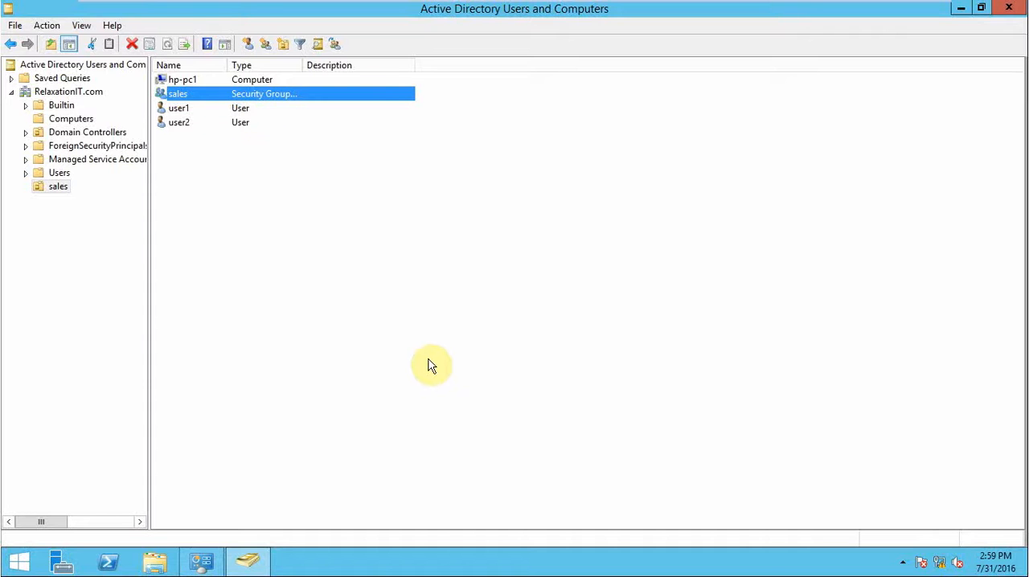
Switch to File Explorer and create a folder named data on Local Disk (C:).
key(super+e)
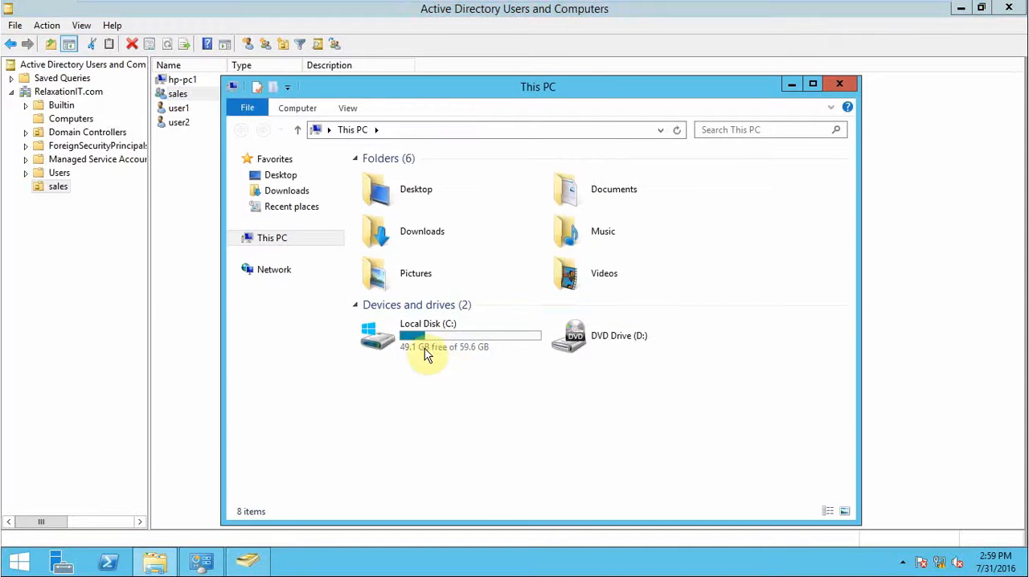
click(413, 337)
double_click(413, 336)
right_click(419, 301)
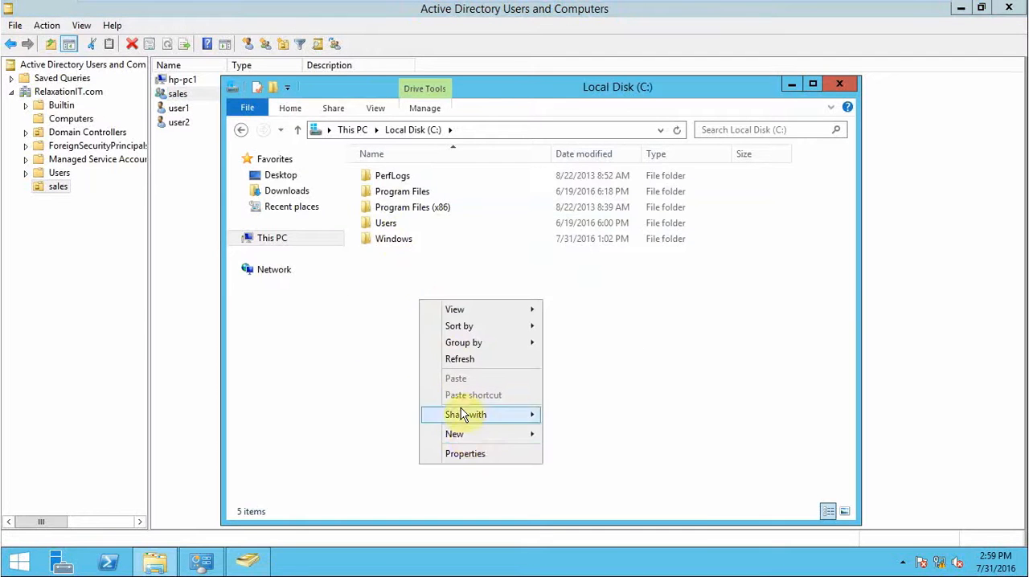
mouse_move(469, 435)
click(567, 432)
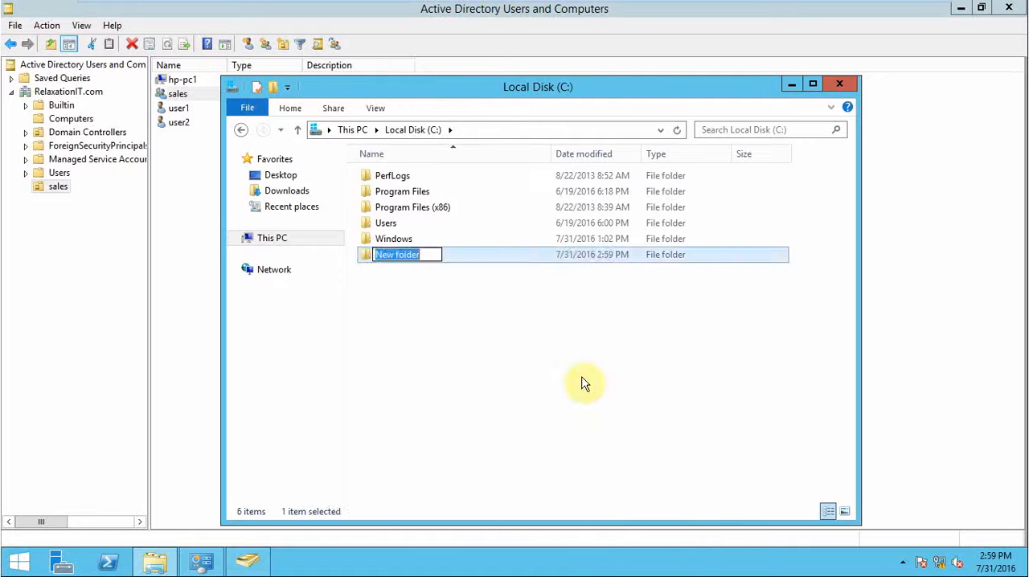
text(data)
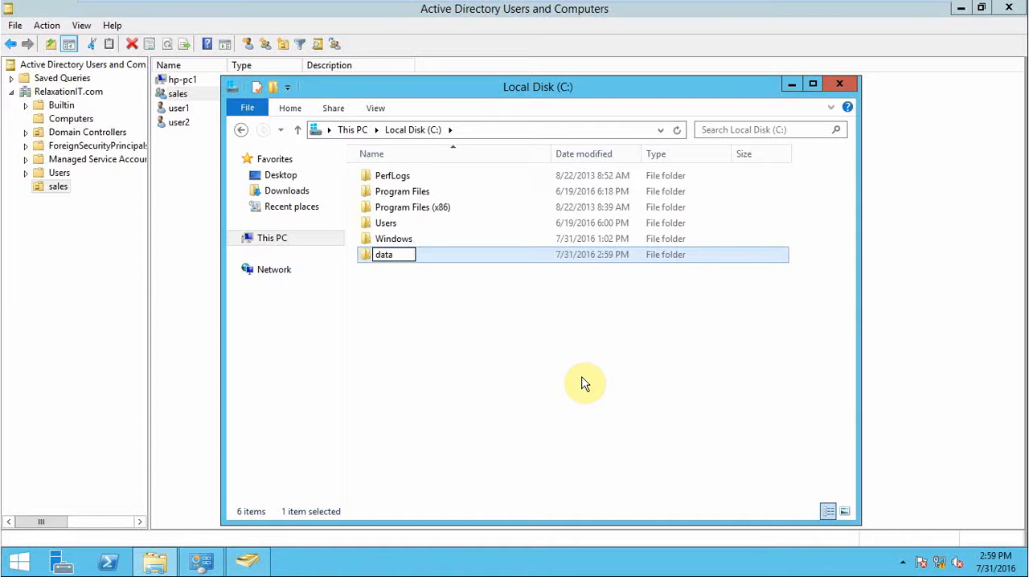
click(595, 351)
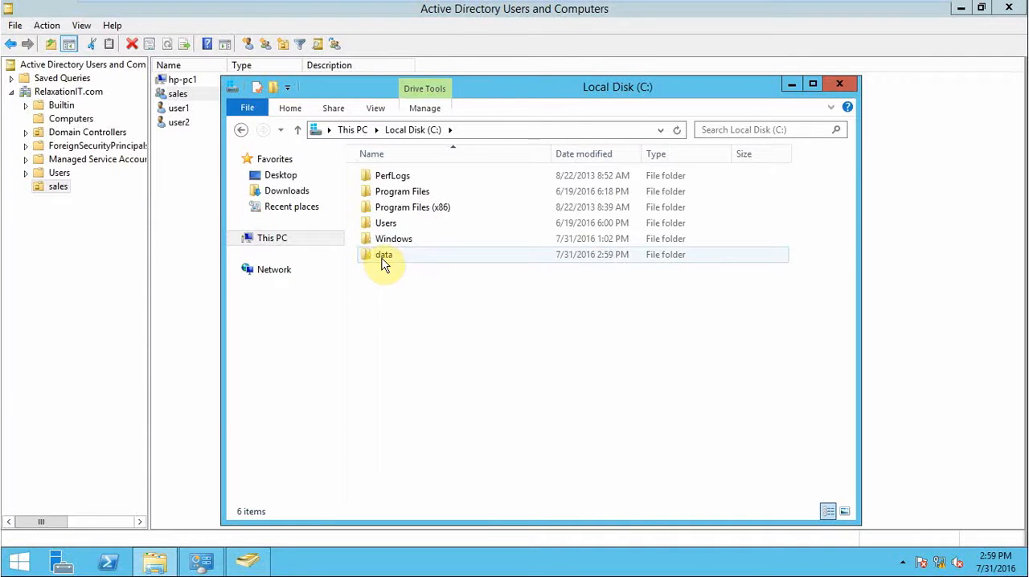
Turn on sharing for the data folder on Local Disk (C:) through its advanced sharing settings.
right_click(383, 266)
click(443, 485)
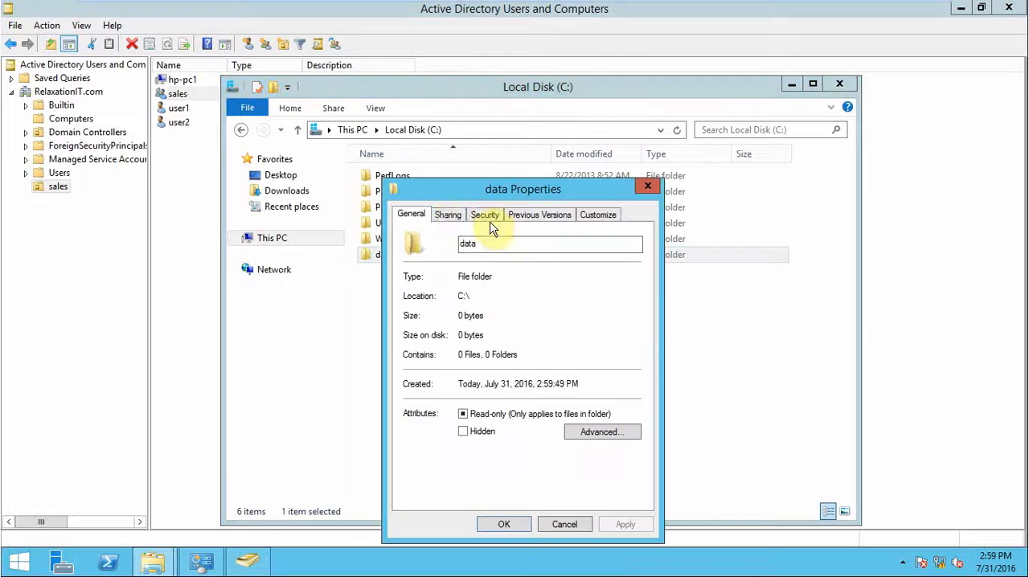
click(449, 214)
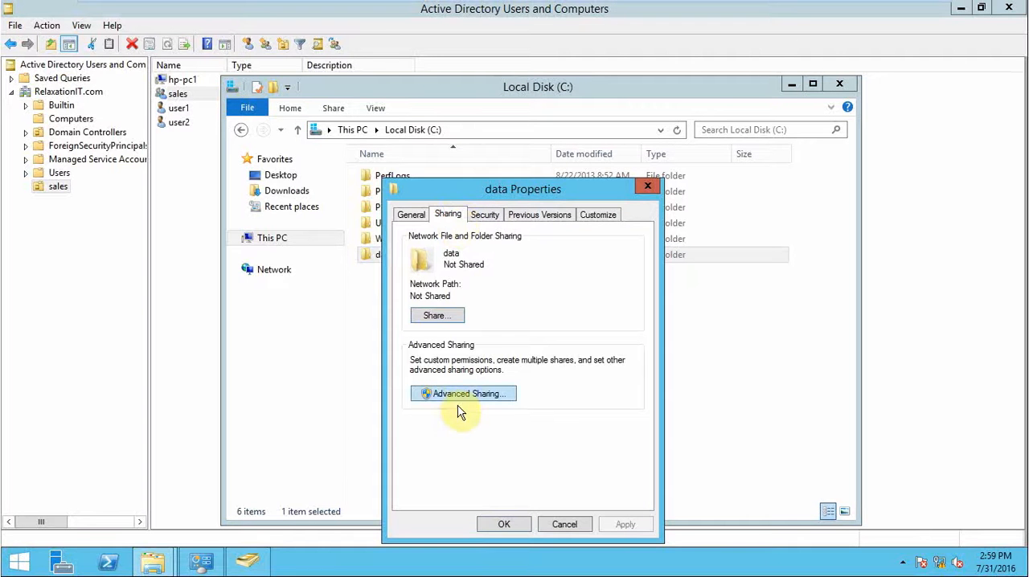
click(486, 394)
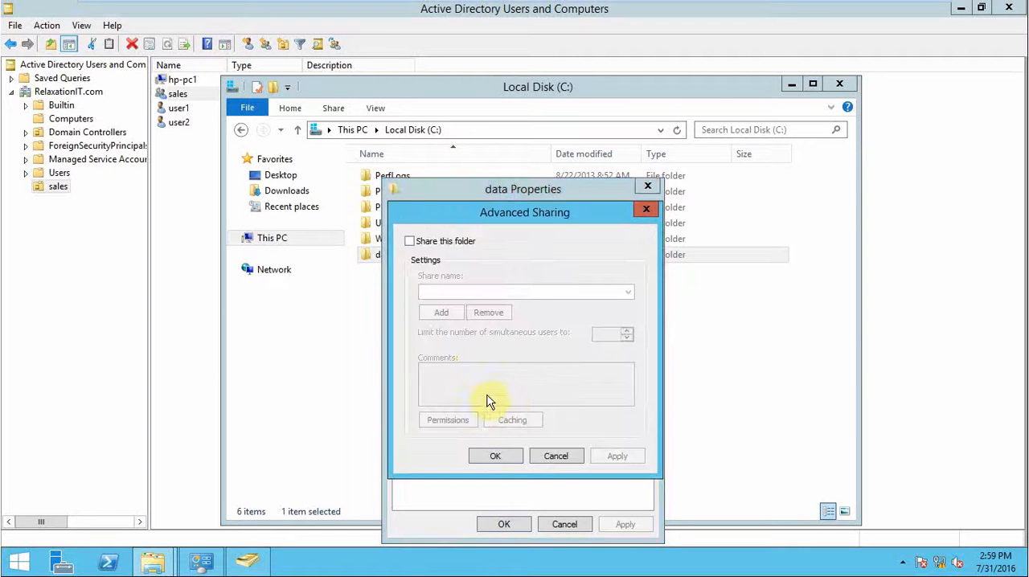
click(409, 241)
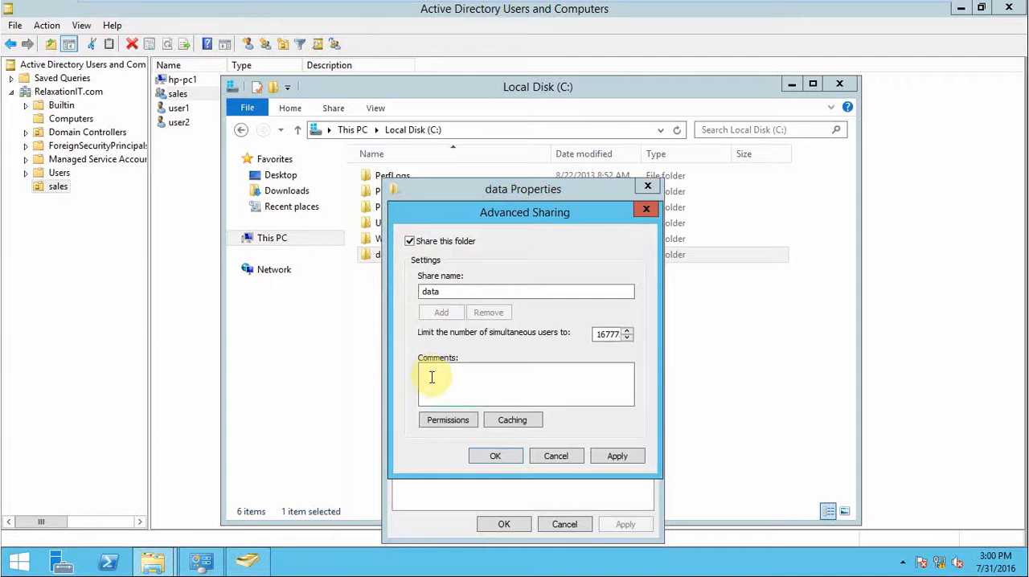
Add the sales group to the share permissions of the data folder.
click(438, 419)
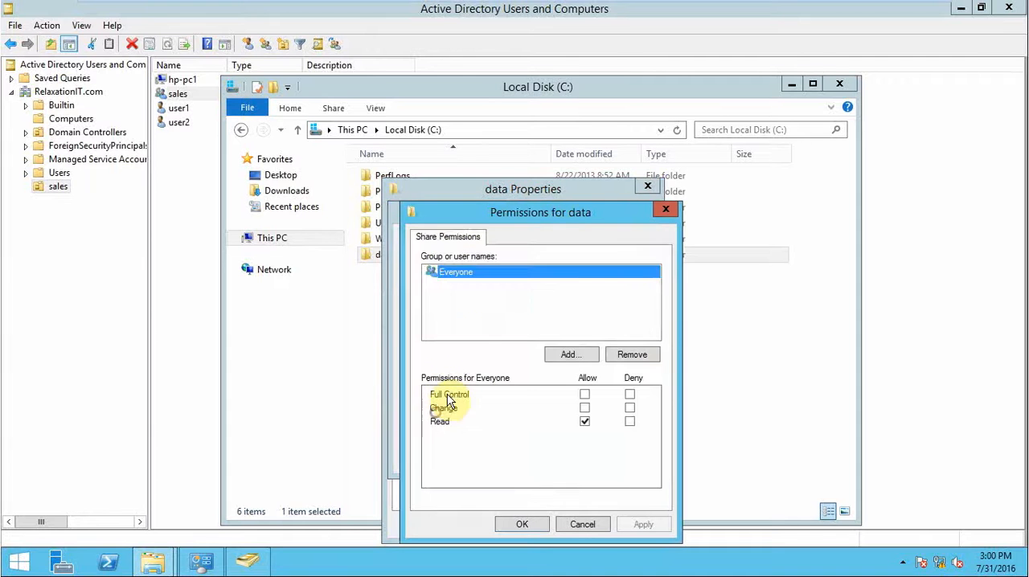
click(579, 354)
text(sales)
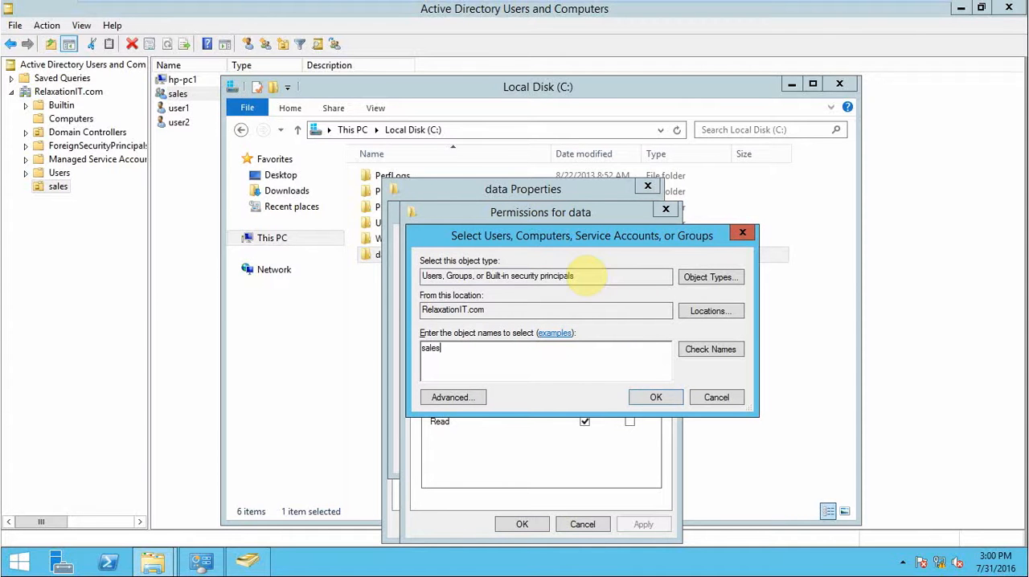
click(703, 349)
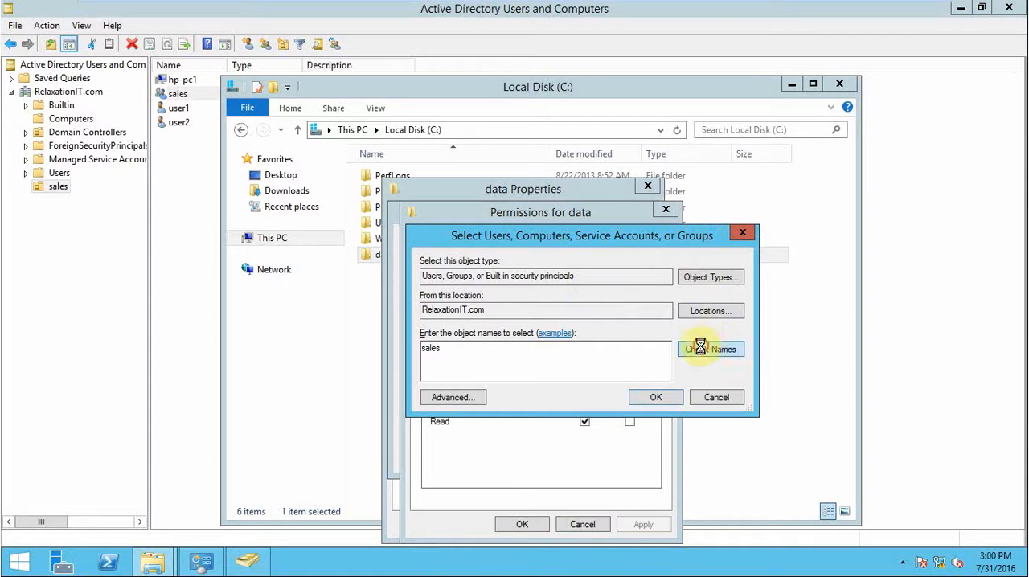
click(653, 397)
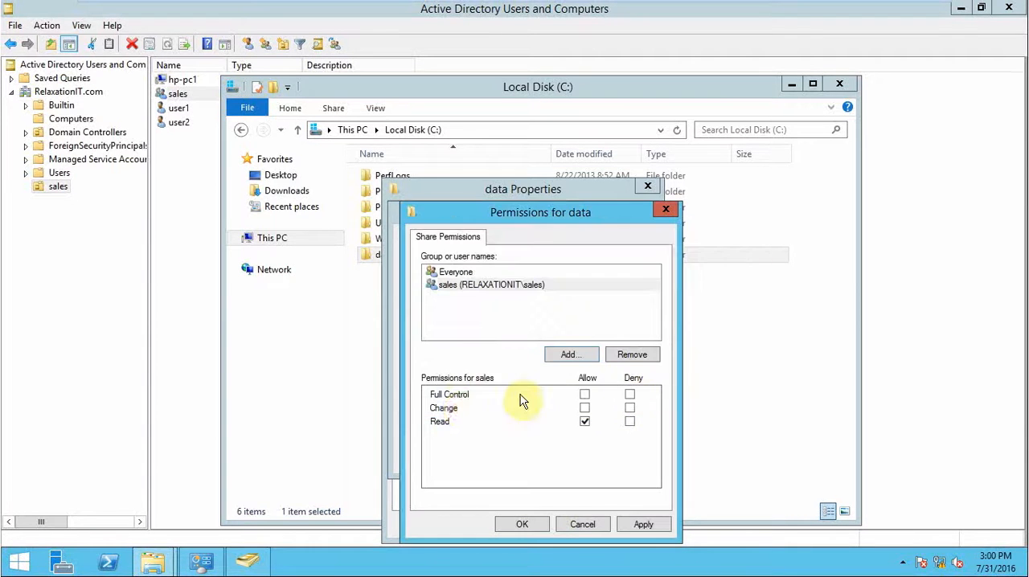
Allow the sales group Change permission on the data share, apply it, and close the folder's dialogs and File Explorer.
click(585, 407)
click(643, 524)
click(517, 524)
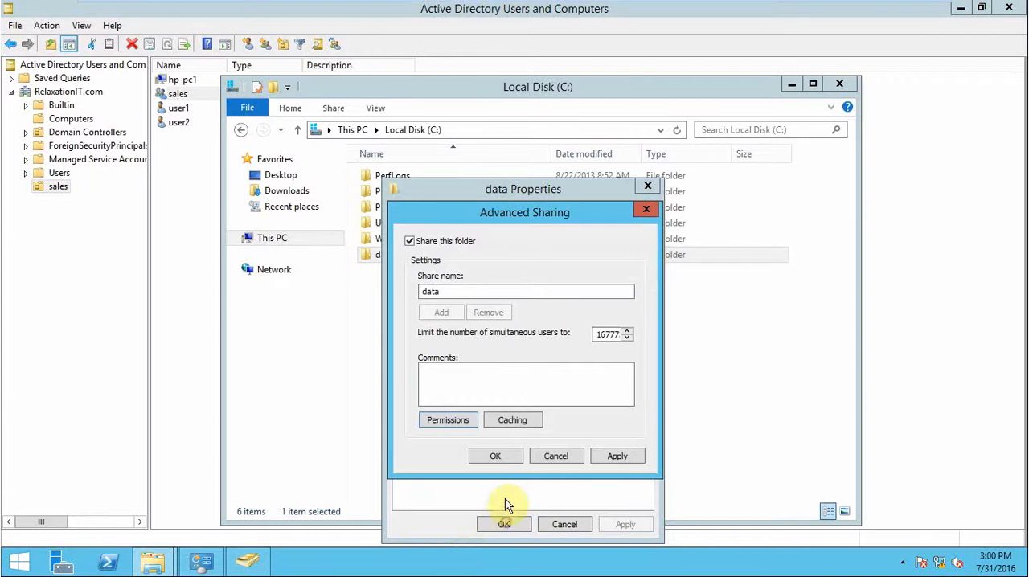
click(496, 456)
click(504, 524)
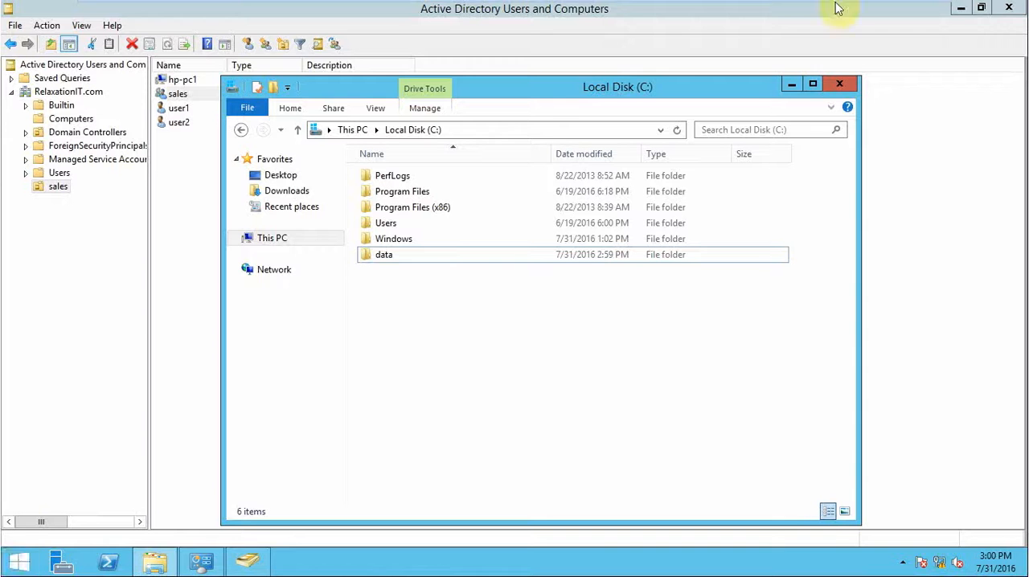
click(841, 85)
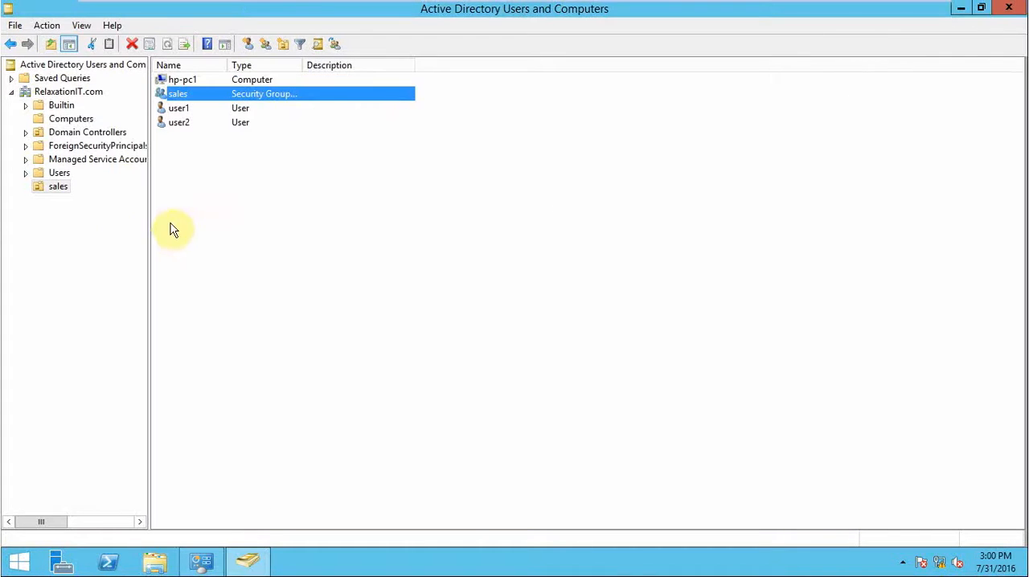
Review the contents of the Users, Computers and sales containers, and minimize the virtual machine window to the host desktop.
click(60, 173)
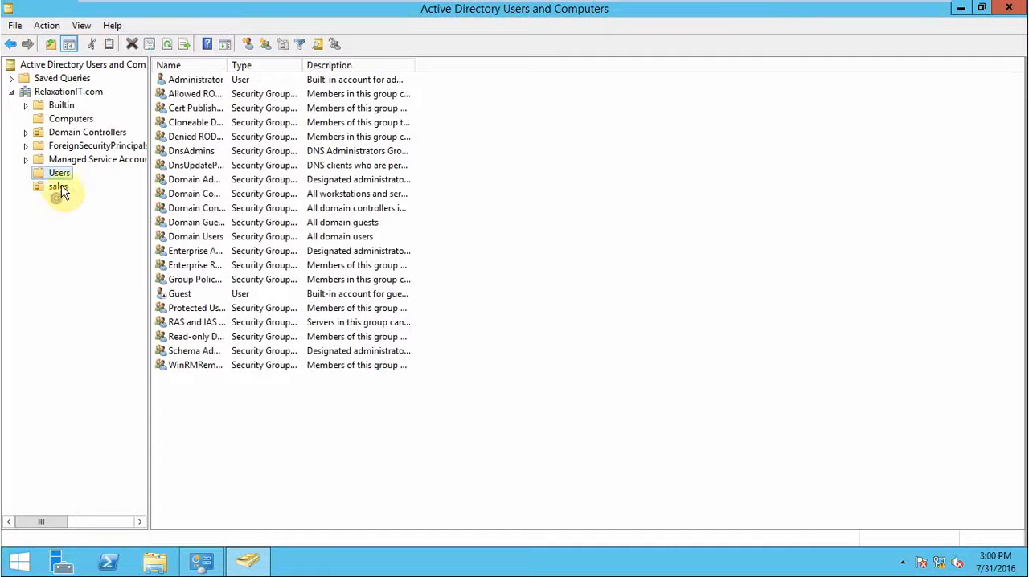
click(71, 118)
click(64, 190)
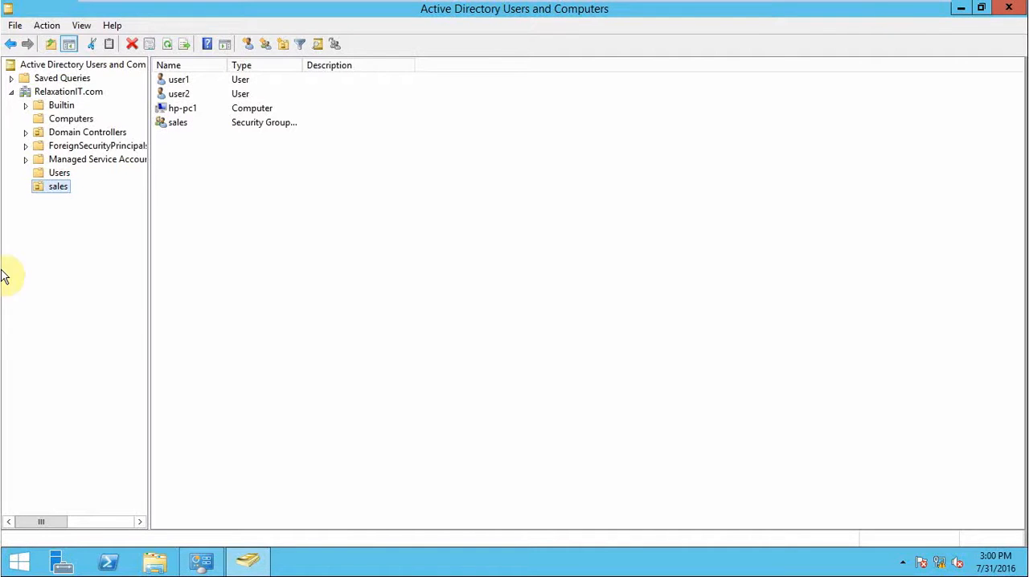
click(892, 11)
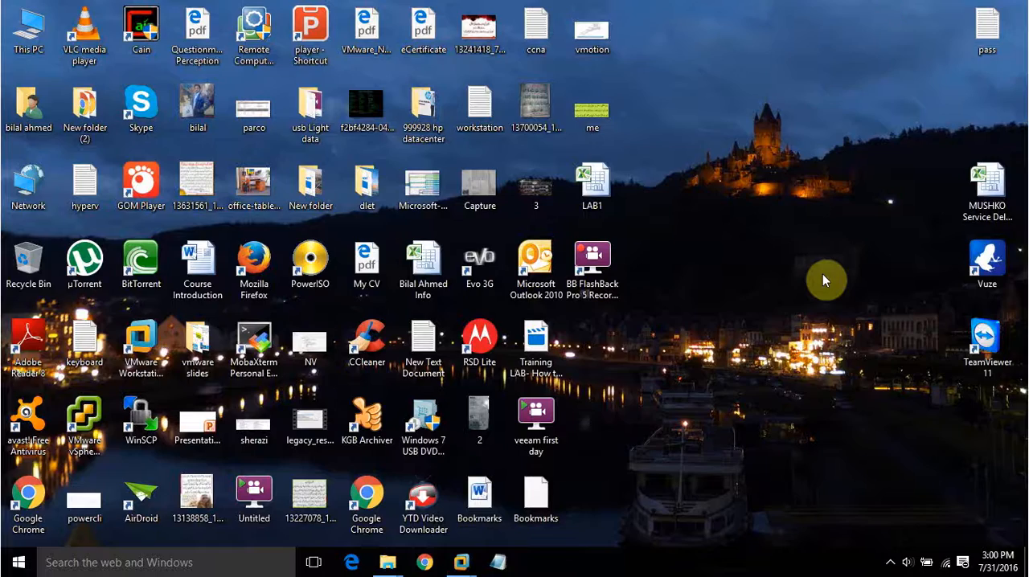